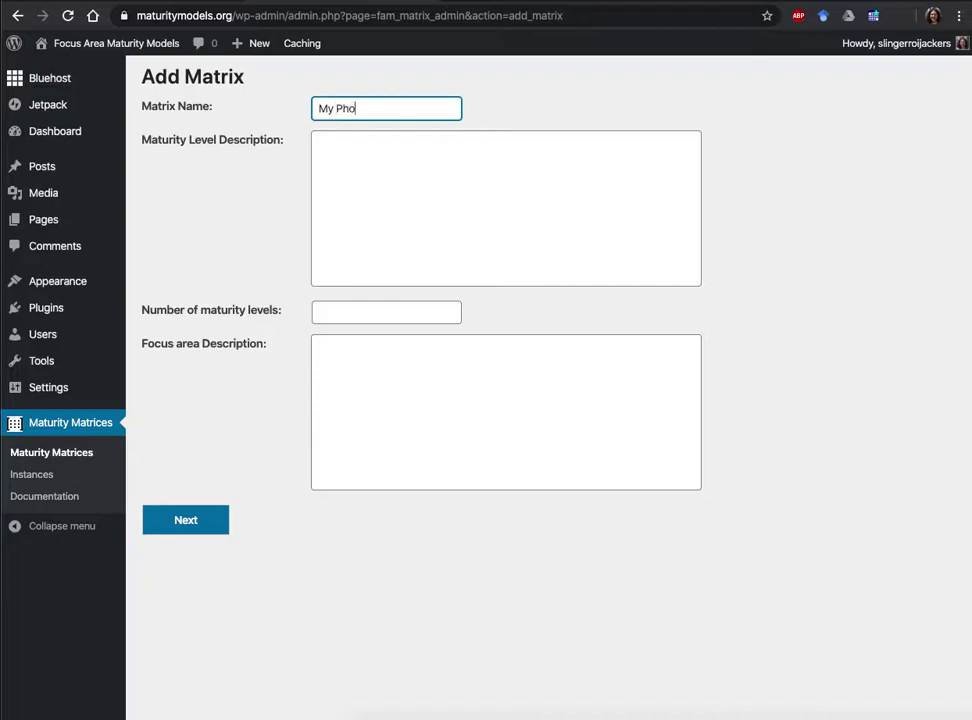
# Create the matrix "My Phone Evaluation" with 3 maturity levels, level description "Maturity Levels" and focus area description "Focus Areas".
pyautogui.write('tion')
pyautogui.press('Tab')
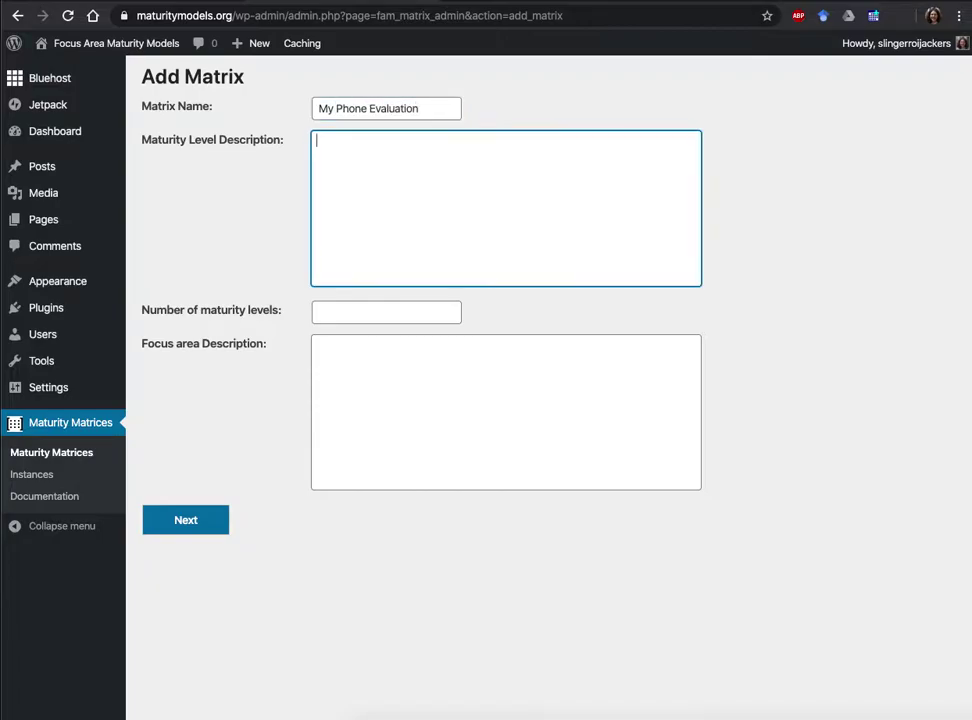
pyautogui.write('Maturity LEvels')
pyautogui.press('Tab')
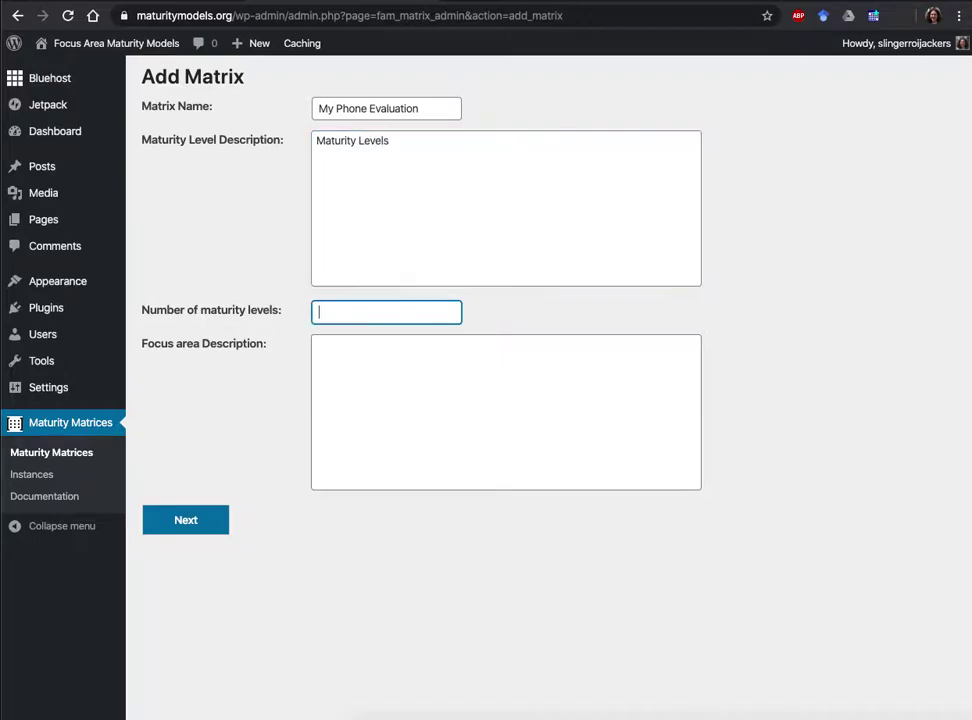
pyautogui.write('3')
pyautogui.press('Tab')
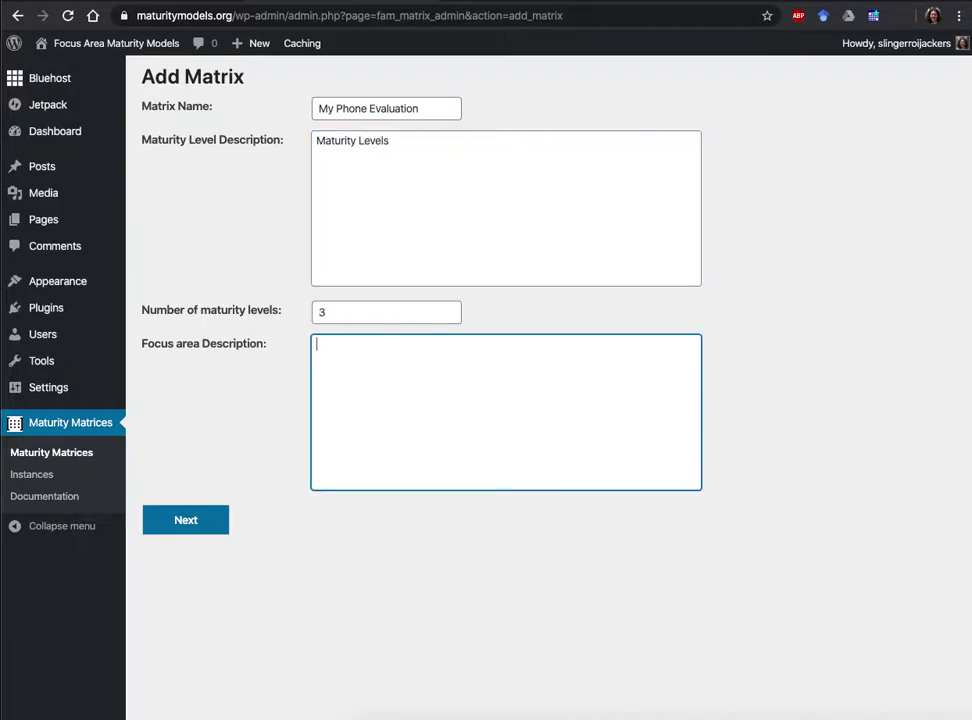
pyautogui.write('Focus Areas')
pyautogui.click(188, 524)
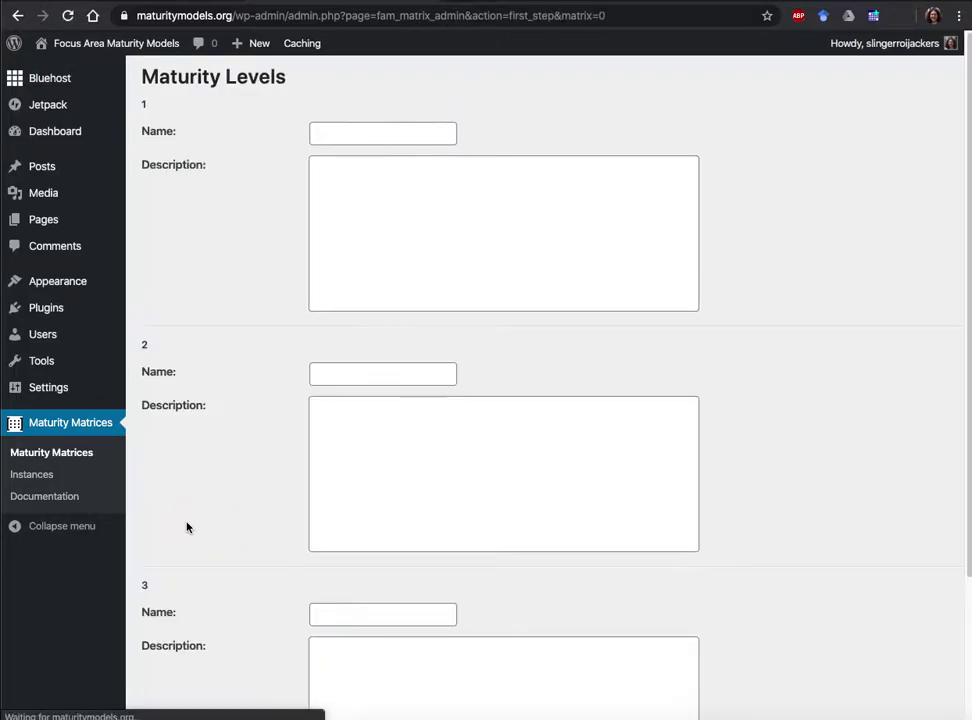
# Name maturity level 1 "Simple phone" and describe it as "Simple phone description".
pyautogui.click(372, 131)
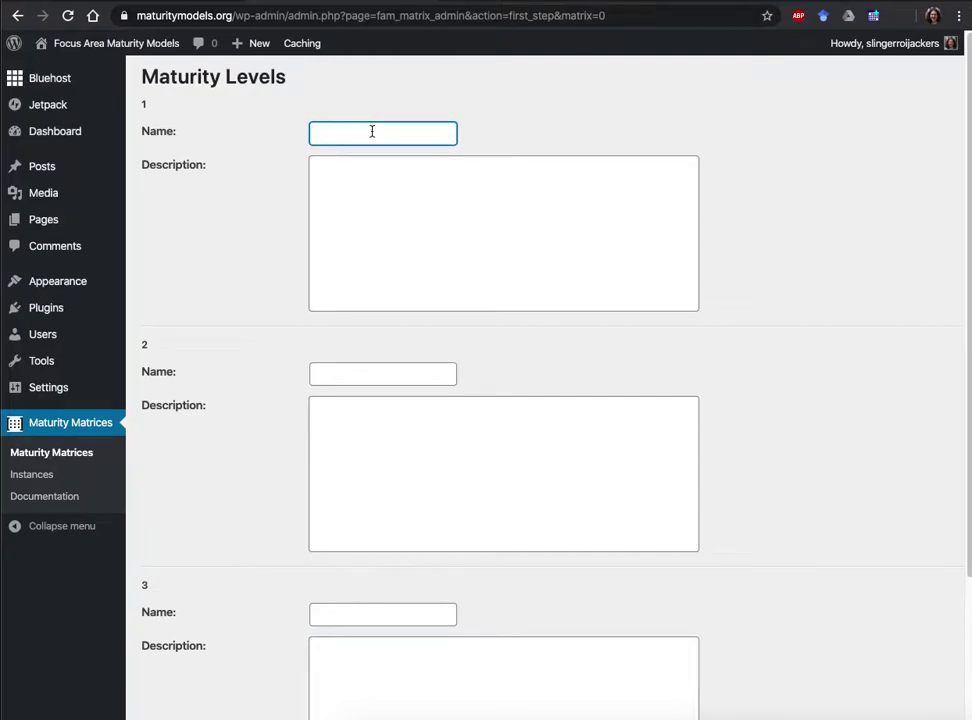
pyautogui.write('Simple phone')
pyautogui.press('Tab')
pyautogui.hotkey('shift', 'Tab')
pyautogui.hotkey('ctrl', 'c')
pyautogui.press('Tab')
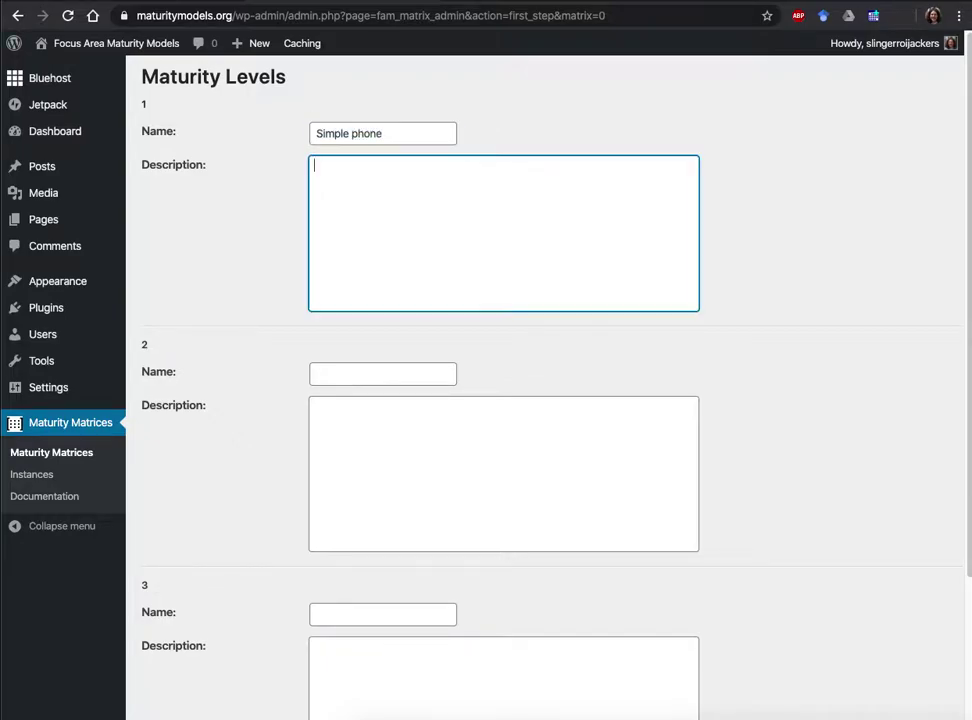
pyautogui.hotkey('ctrl', 'v')
pyautogui.write('description')
pyautogui.press('Tab')
# Name maturity level 2 "Medium phone" and describe it as "Medium phone description".
pyautogui.write('Mediu')
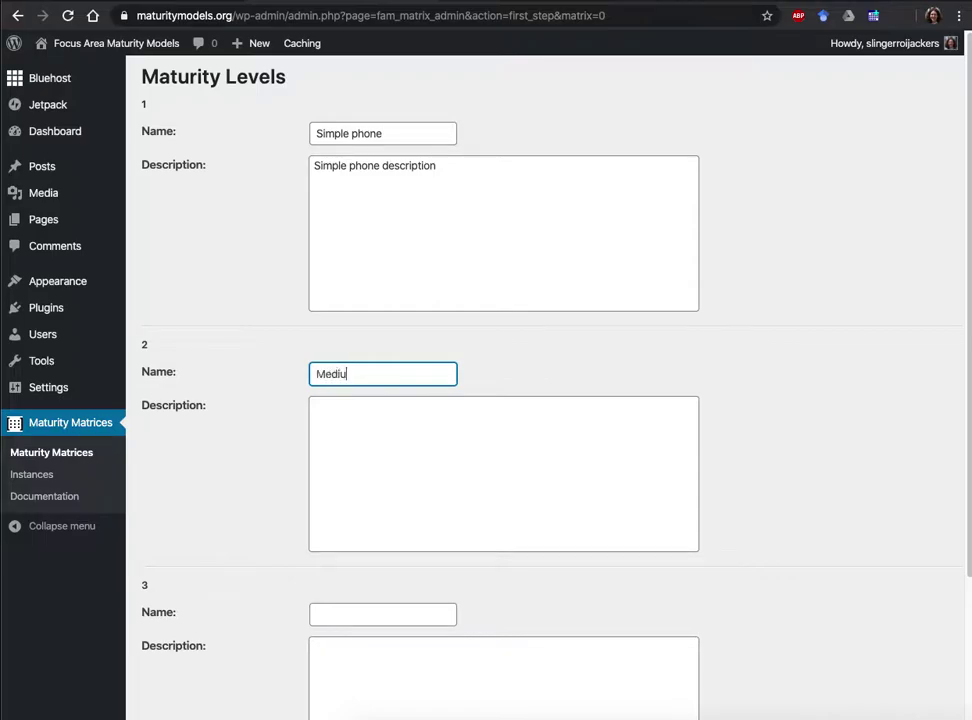
pyautogui.write('m phone')
pyautogui.hotkey('ctrl', 'a')
pyautogui.hotkey('ctrl', 'c')
pyautogui.press('Tab')
pyautogui.hotkey('ctrl', 'v')
pyautogui.write('description')
pyautogui.press('Tab')
# Name maturity level 3 "Smart phone" with description "Smart phone description" and submit the maturity levels.
pyautogui.write('Smart phone')
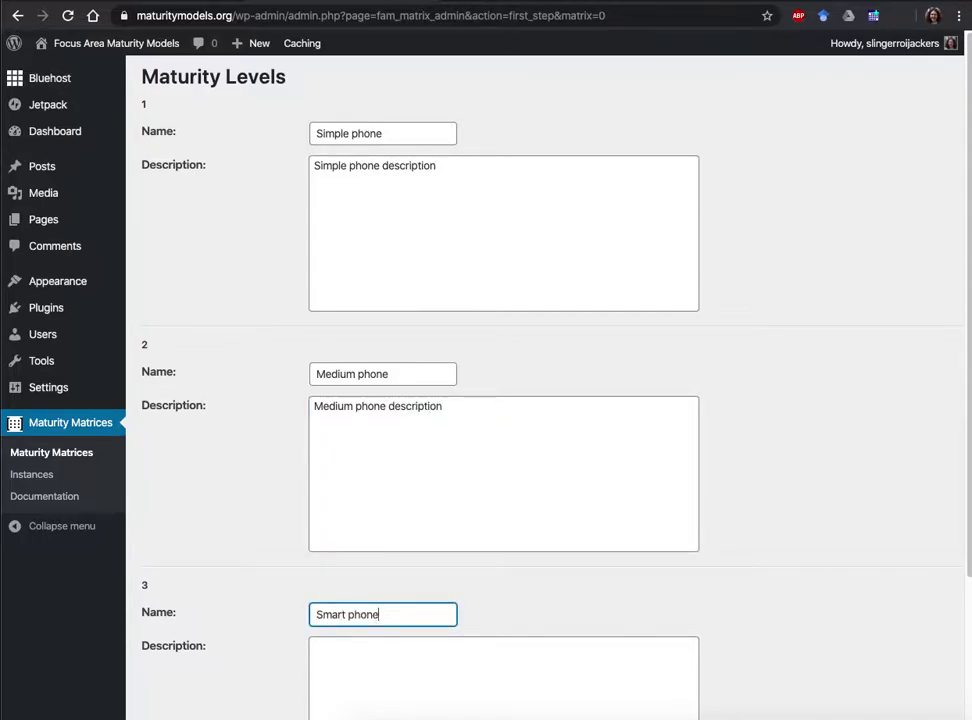
pyautogui.hotkey('ctrl', 'a')
pyautogui.hotkey('ctrl', 'c')
pyautogui.press('Tab')
pyautogui.hotkey('ctrl', 'v')
pyautogui.write('description')
pyautogui.press('Tab')
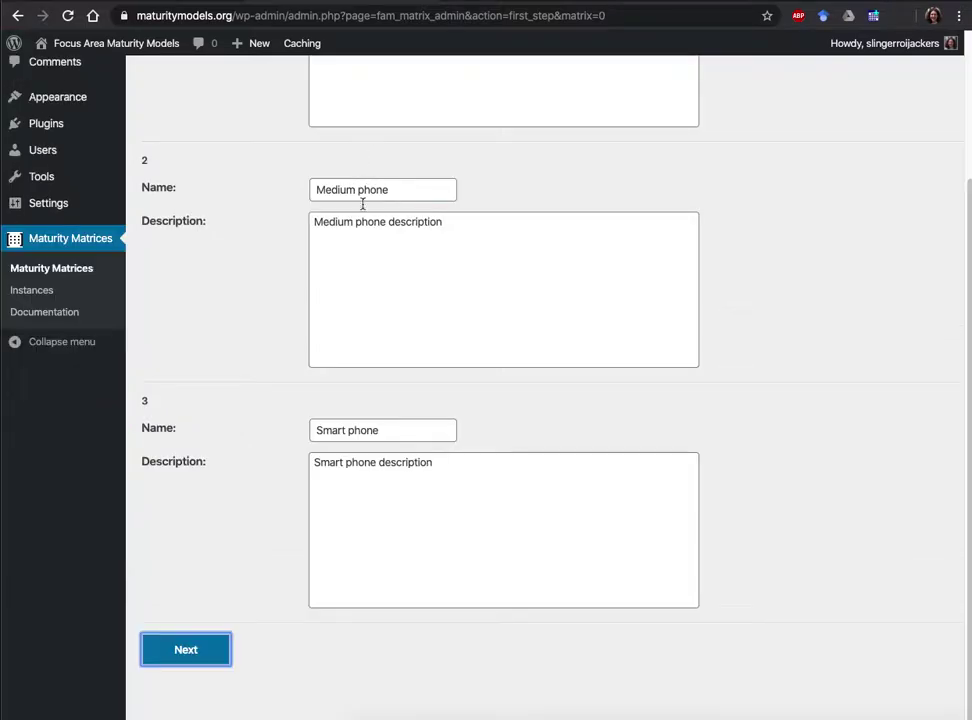
pyautogui.click(199, 655)
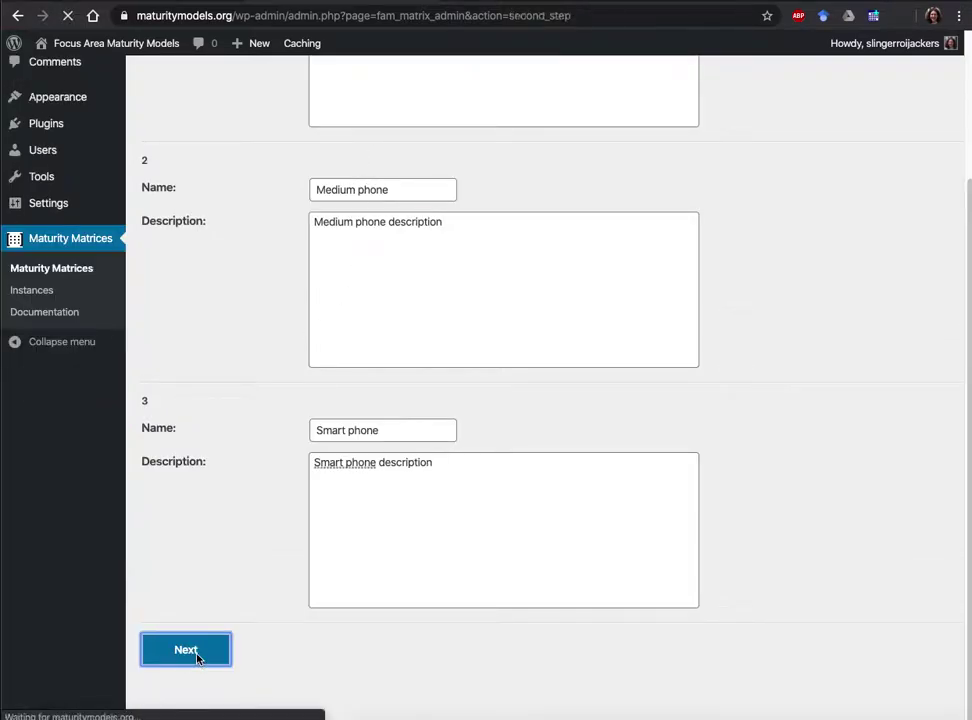
# Define the focus area "Features" with capability "Screen", described as "This measures how awesome the screen is.", and add another entry.
pyautogui.click(415, 105)
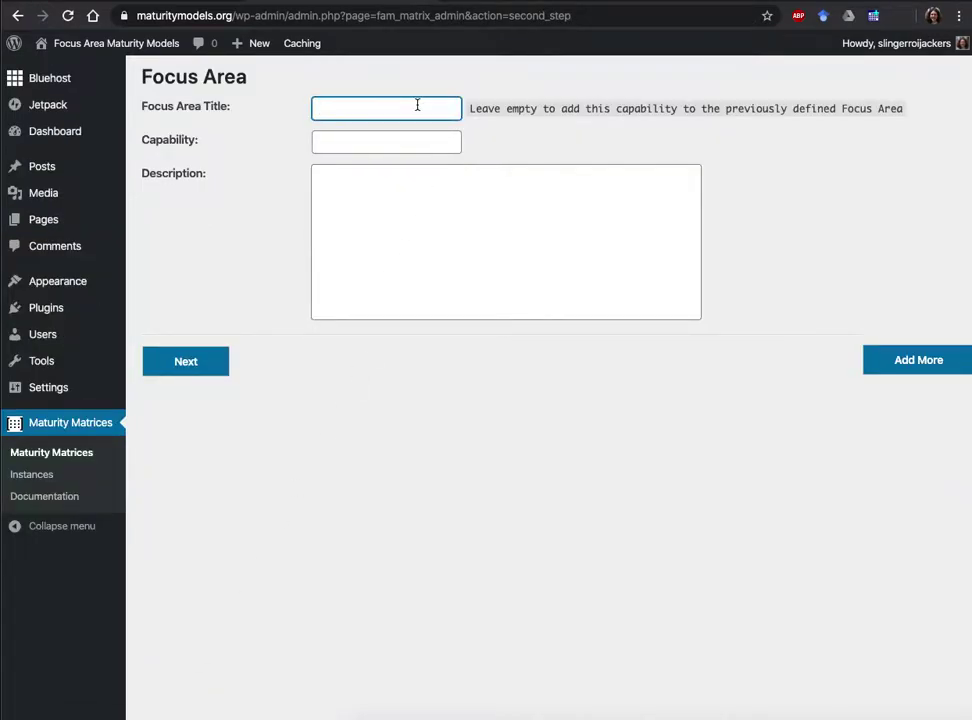
pyautogui.write('Features')
pyautogui.press('Tab')
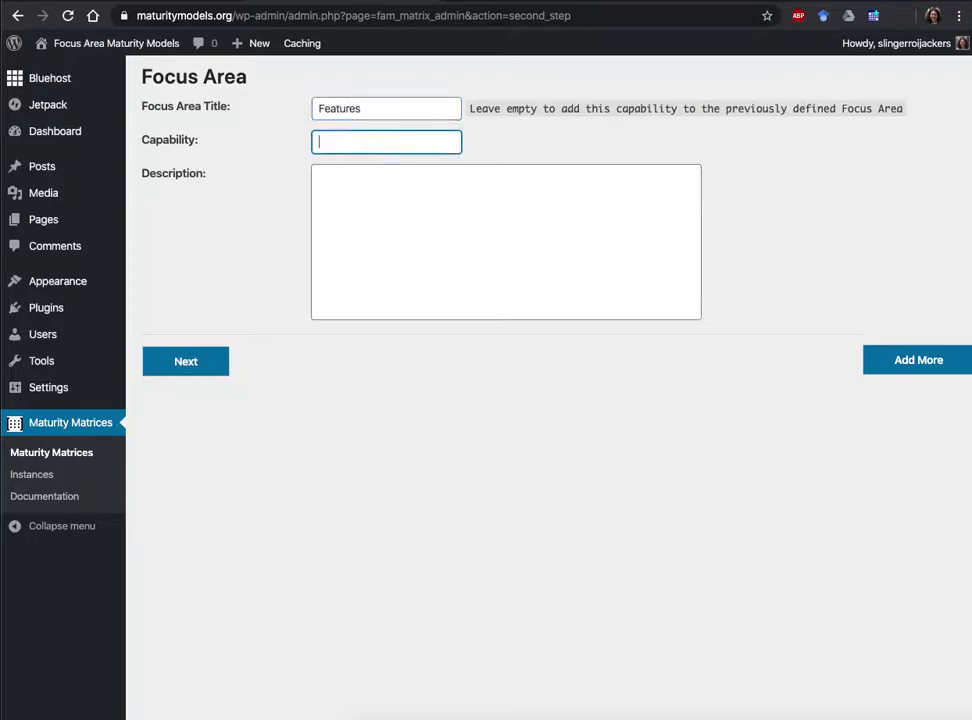
pyautogui.write('Screen')
pyautogui.click(423, 184)
pyautogui.write('This measures how awesome the screen is.')
pyautogui.click(900, 362)
pyautogui.click(366, 359)
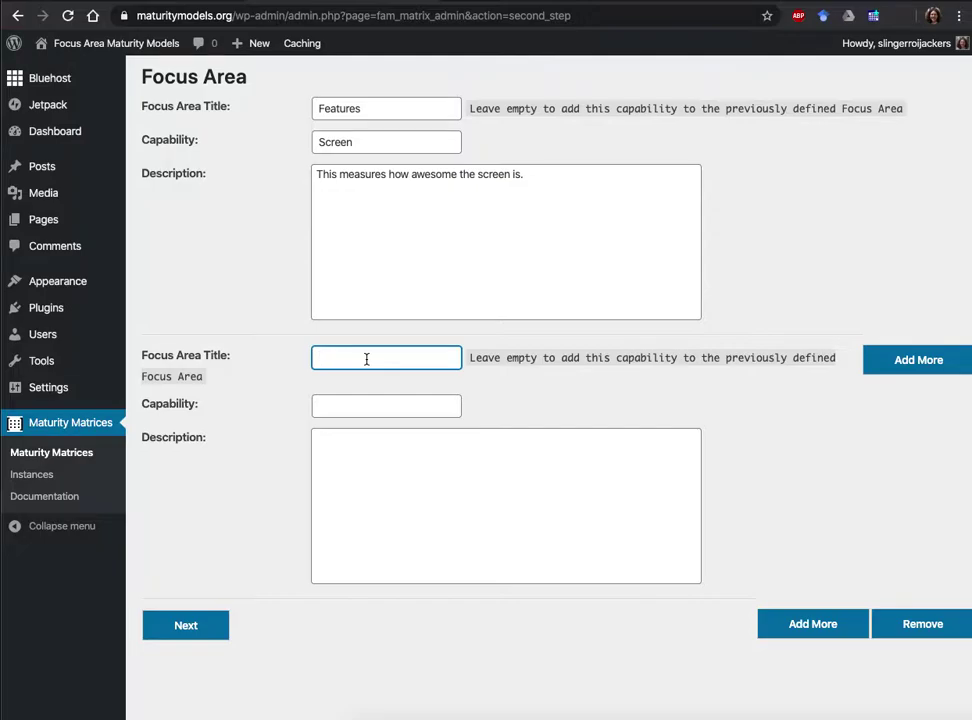
pyautogui.write('Hardware')
pyautogui.click(386, 405)
pyautogui.hotkey('shift', 'Tab')
pyautogui.press('BackSpace')
# Fill the second entry with capability "Networks", described as "This measures which cool network capabilities the phone has.", leaving its focus area title empty.
pyautogui.press('Tab')
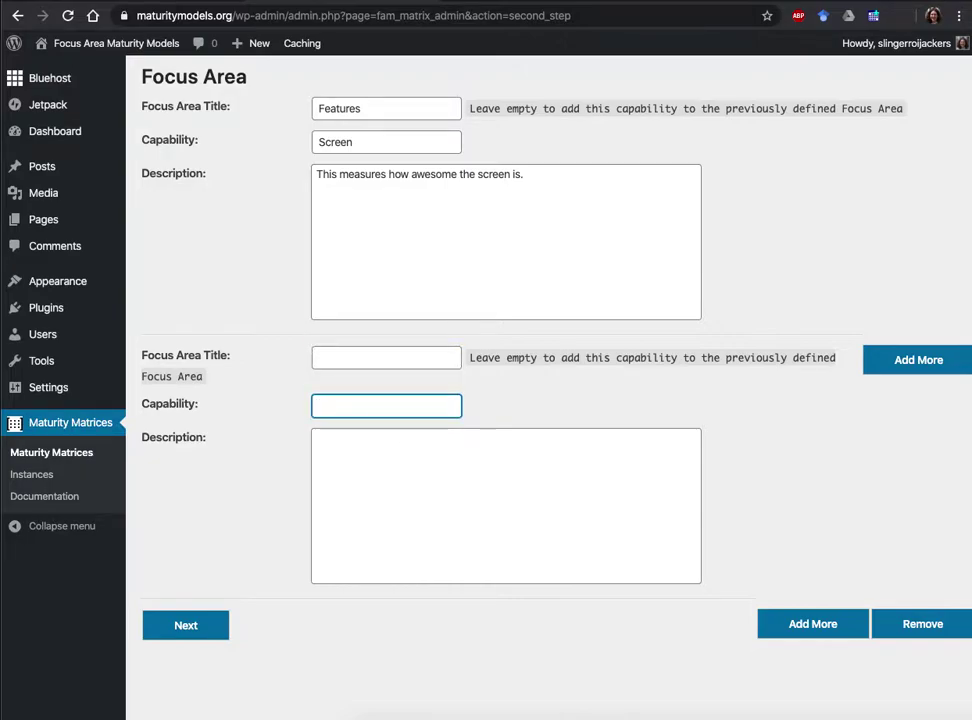
pyautogui.write('Networks')
pyautogui.press('Tab')
pyautogui.write('This measure')
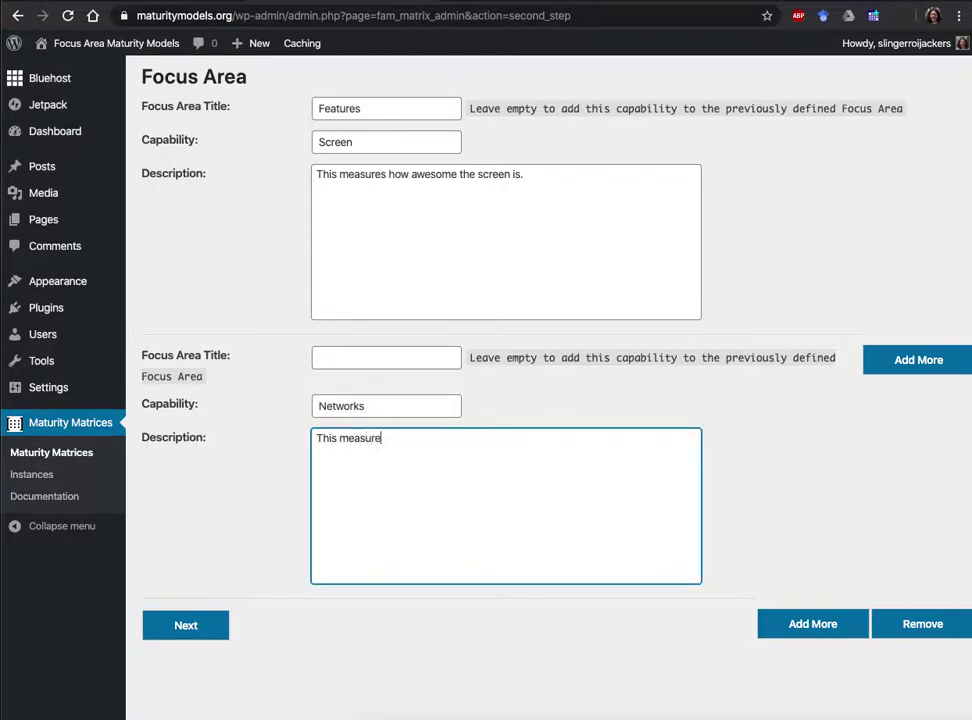
pyautogui.write('s which cool netwo')
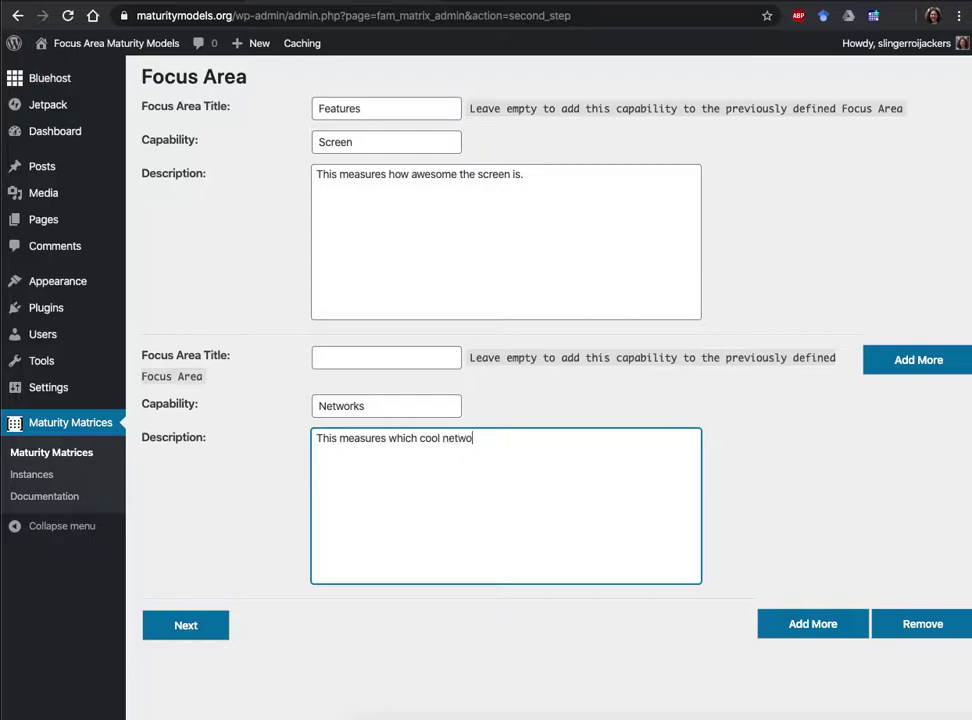
pyautogui.write('rks ae')
pyautogui.press('BackSpace')
pyautogui.press('BackSpace')
pyautogui.write('capabilities the phone has.')
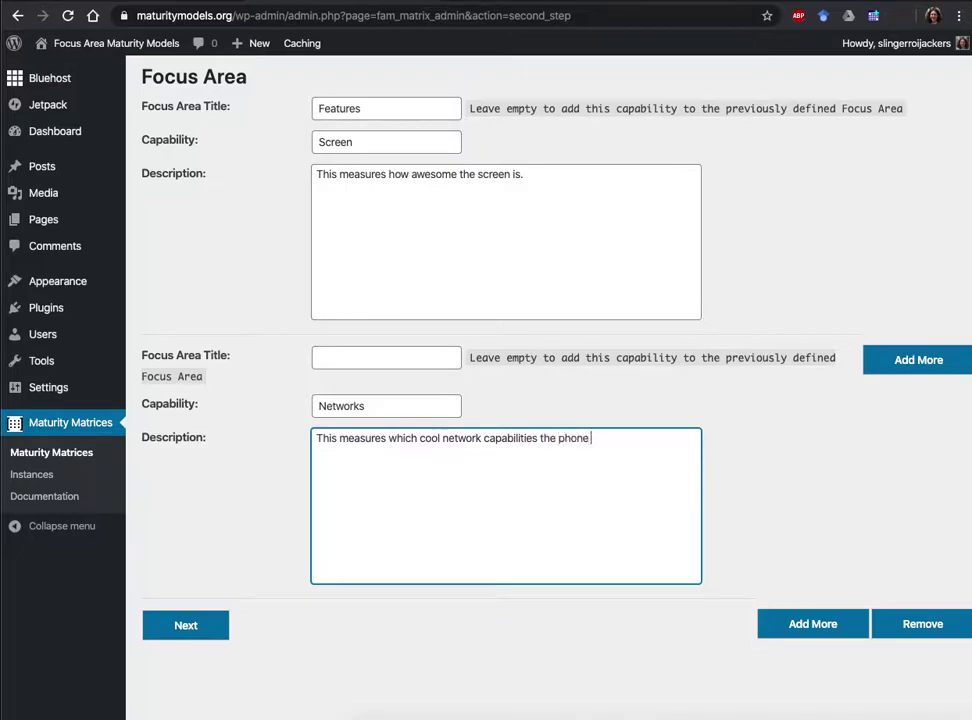
# Add a third entry with focus area "Hardware" and capability "Processor".
pyautogui.click(813, 624)
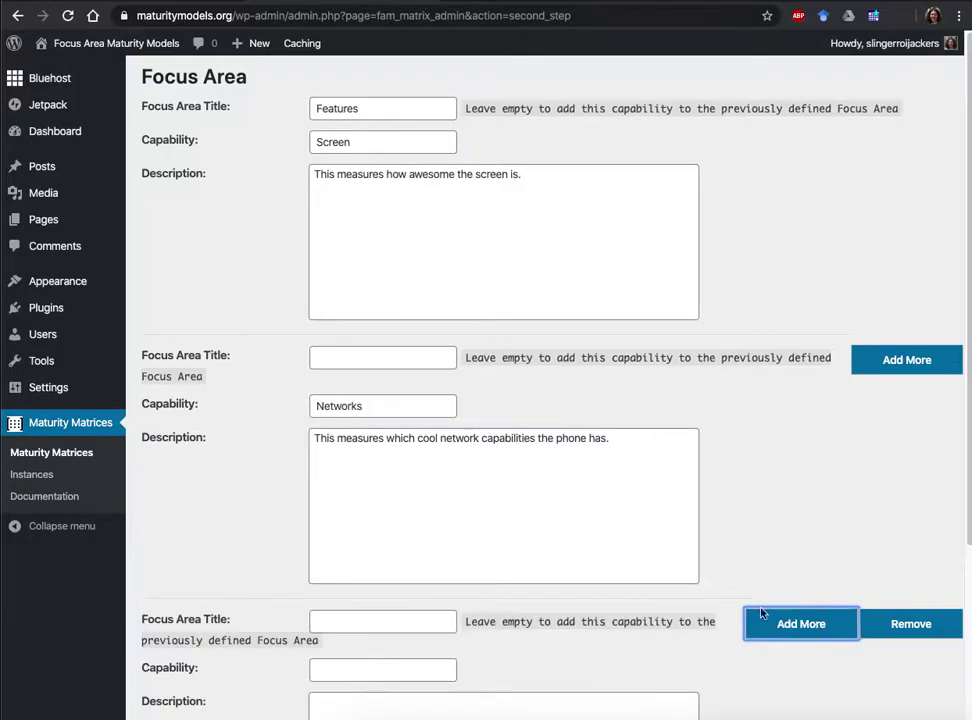
pyautogui.click(386, 618)
pyautogui.scroll(-1, 393, 603)
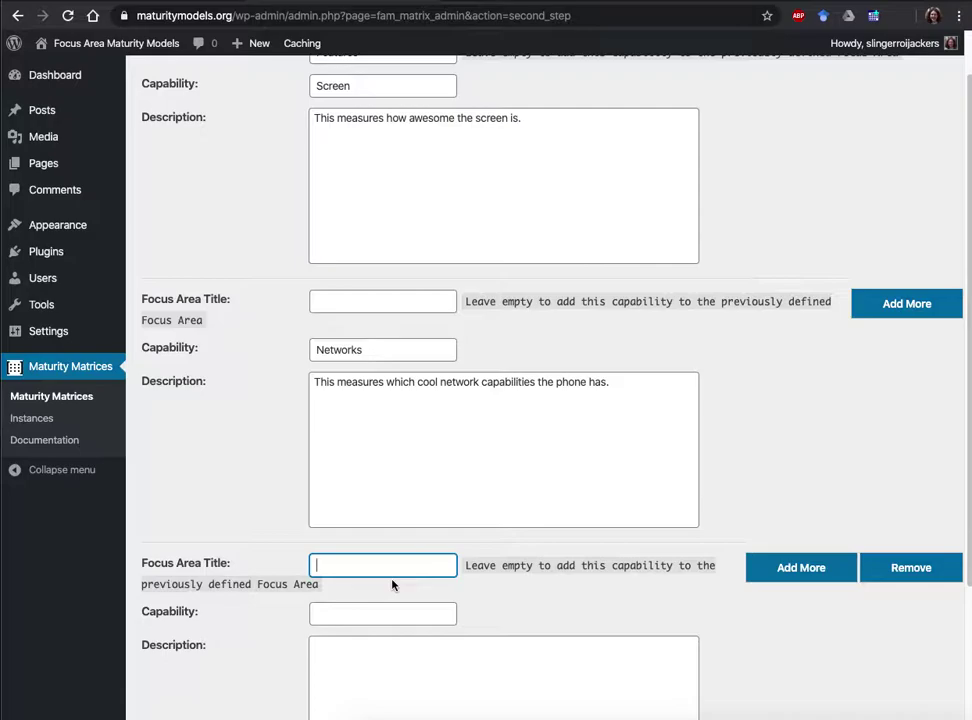
pyautogui.write('Hardware')
pyautogui.press('Tab')
pyautogui.write('Processor')
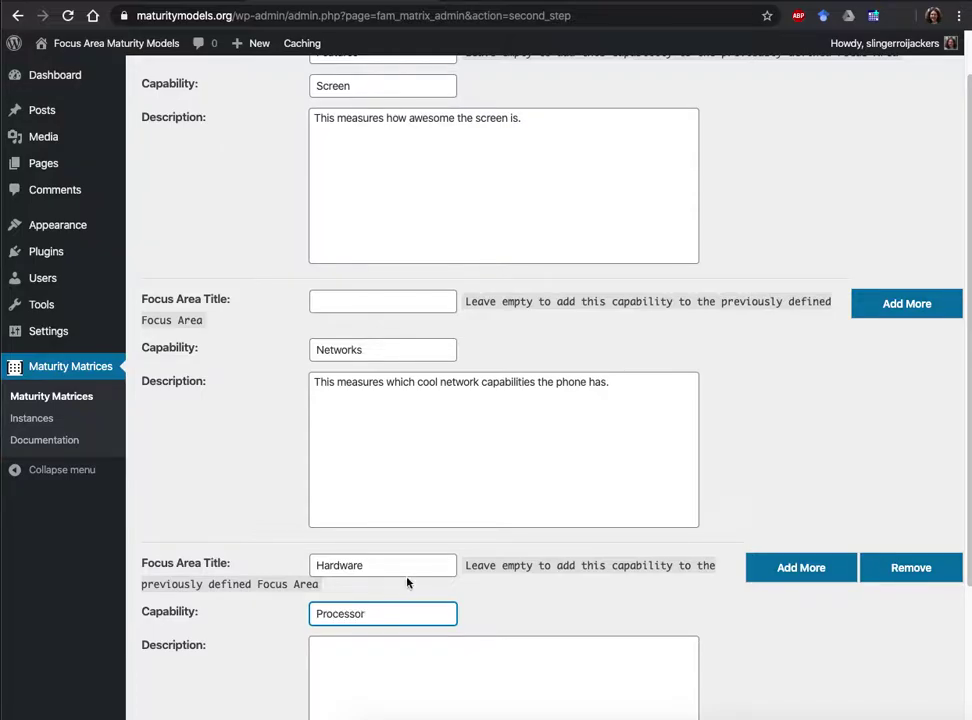
# Add an untitled entry under Hardware with capability "Sound quality", described as "This measures how good the quality of the sound is.".
pyautogui.scroll(-3, 477, 581)
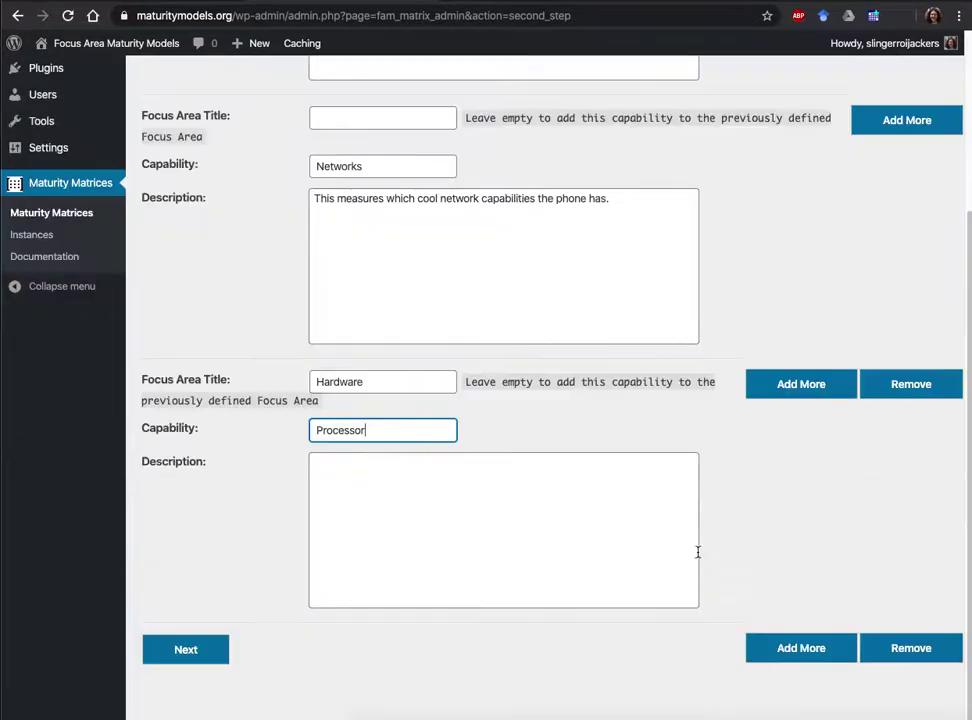
pyautogui.click(801, 649)
pyautogui.click(386, 644)
pyautogui.scroll(-4, 405, 594)
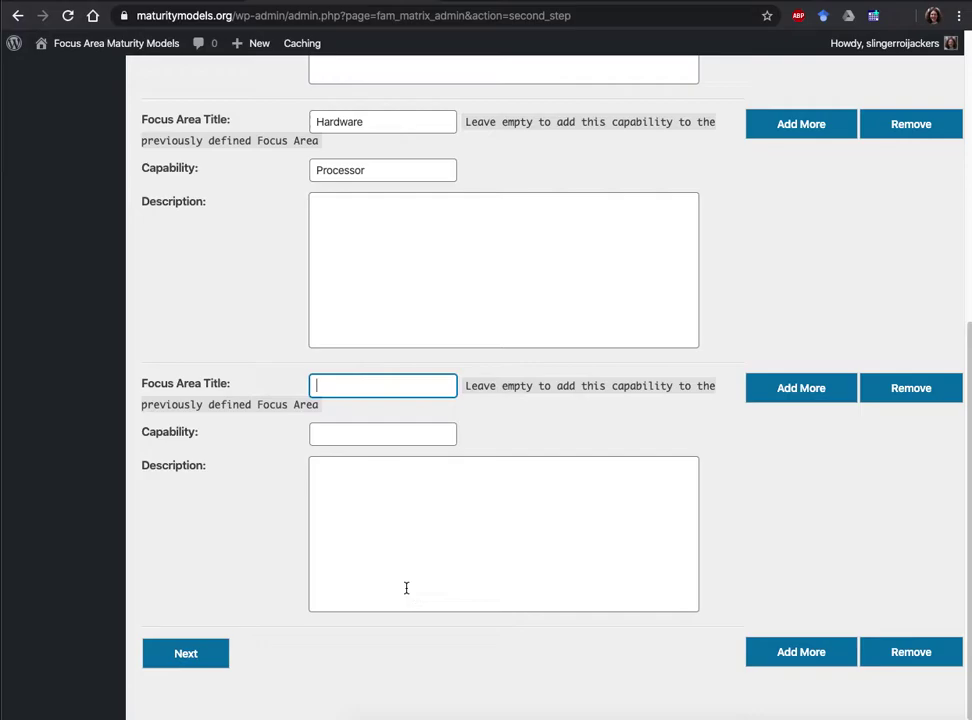
pyautogui.press('Tab')
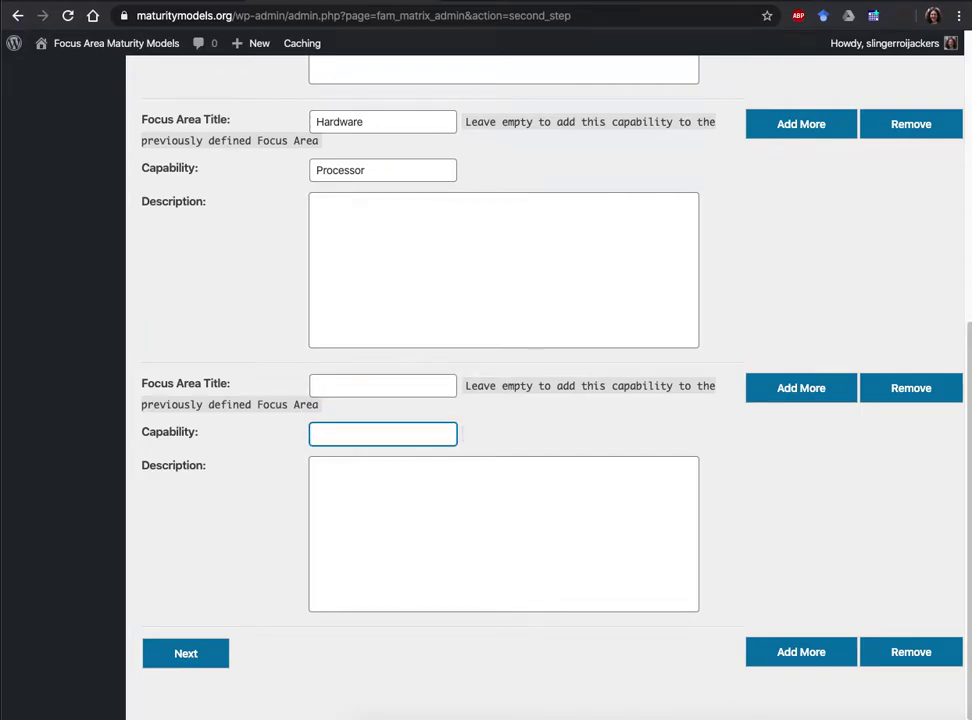
pyautogui.write('Sound qual')
pyautogui.click(314, 465)
pyautogui.write('This measures how good the quality of the sound is.')
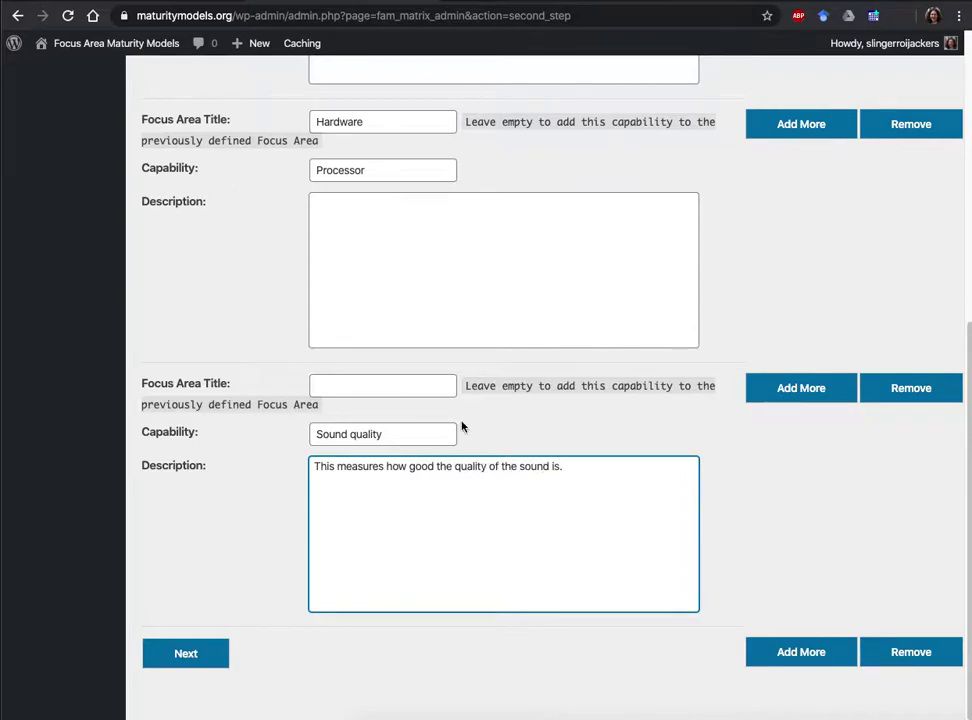
# Describe the Processor capability as "This measures the speed of the processor." and submit the focus areas.
pyautogui.click(458, 306)
pyautogui.write('This measures the')
pyautogui.write(' spep')
pyautogui.write('d of the pr')
pyautogui.write('ocessor.')
pyautogui.click(185, 652)
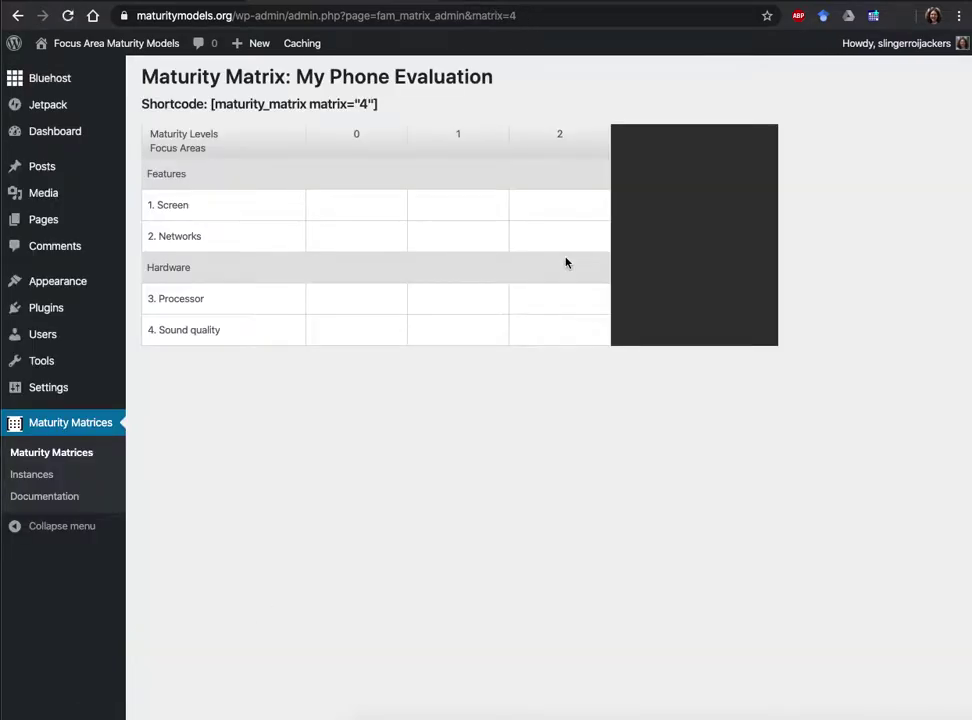
# Fill the Screen cell at maturity level 0 with level A, title "Simple screen" and description "A very simple screen.".
pyautogui.click(374, 212)
pyautogui.click(455, 123)
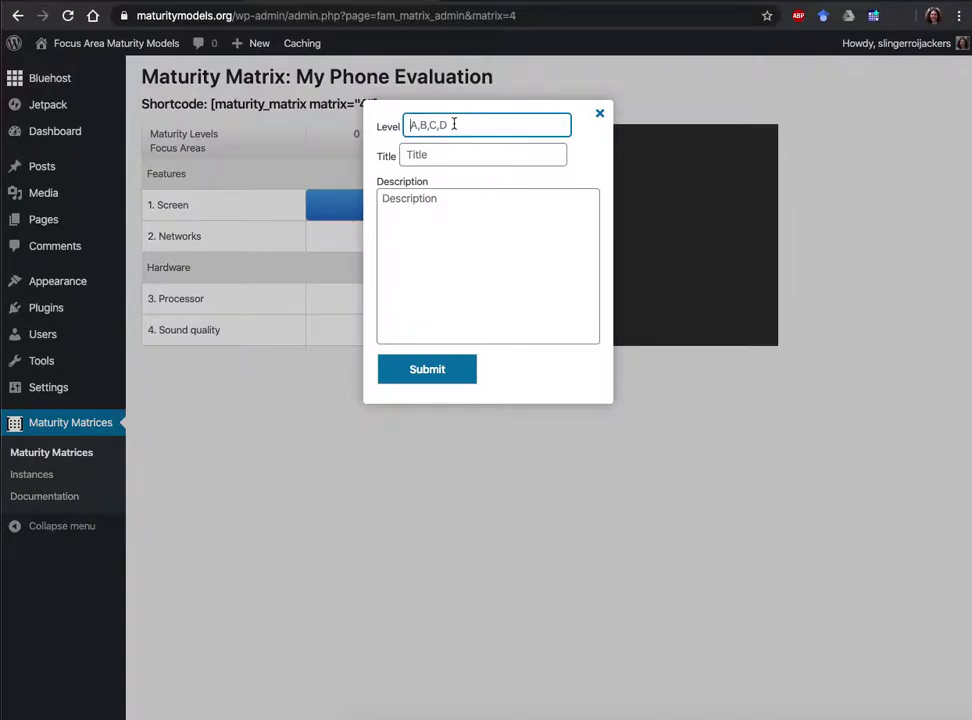
pyautogui.write('A')
pyautogui.press('Tab')
pyautogui.write('Sim')
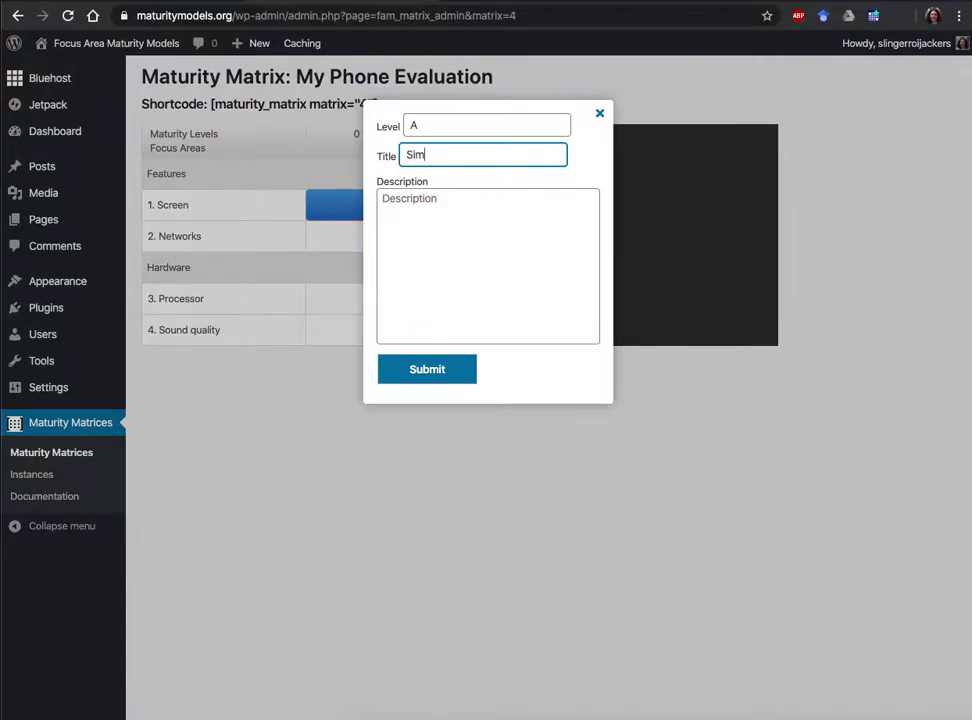
pyautogui.write('ple screen')
pyautogui.click(444, 229)
pyautogui.write('A very simple screen')
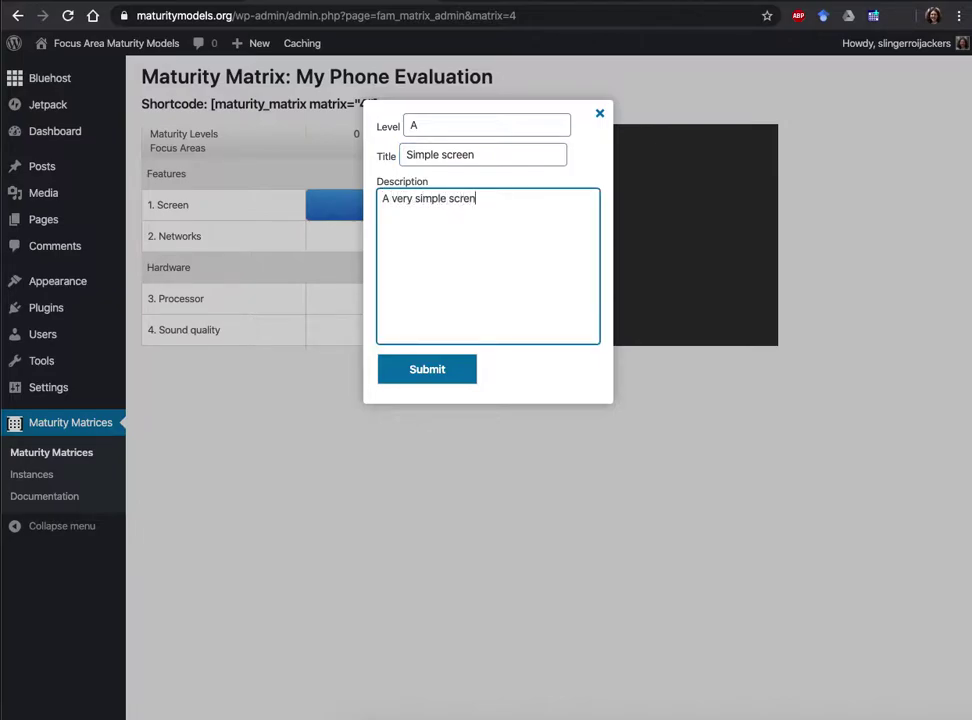
pyautogui.write('.')
pyautogui.click(419, 373)
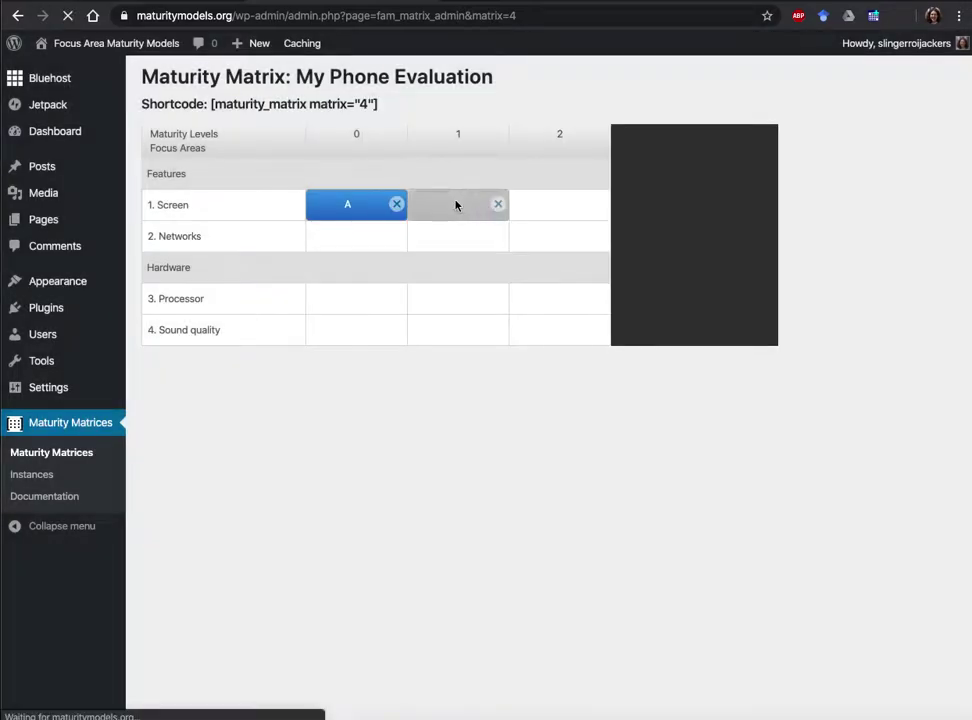
# Fill the Screen cell at maturity level 1 with level B, title "Big screen" and description "A very big screen with a notch.".
pyautogui.click(451, 211)
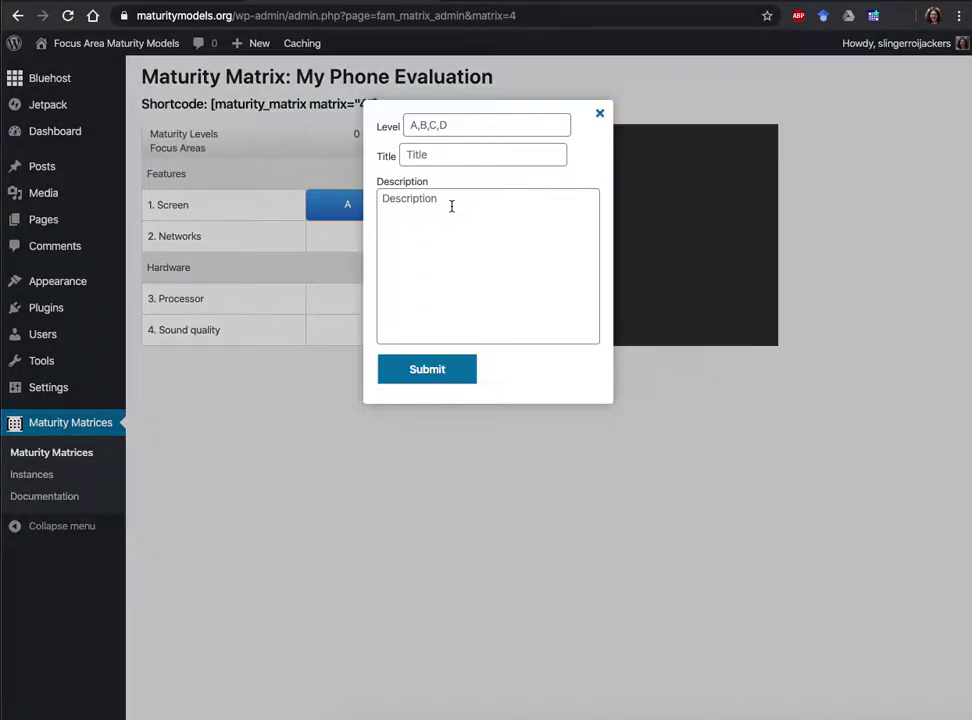
pyautogui.click(420, 123)
pyautogui.write('B')
pyautogui.press('Tab')
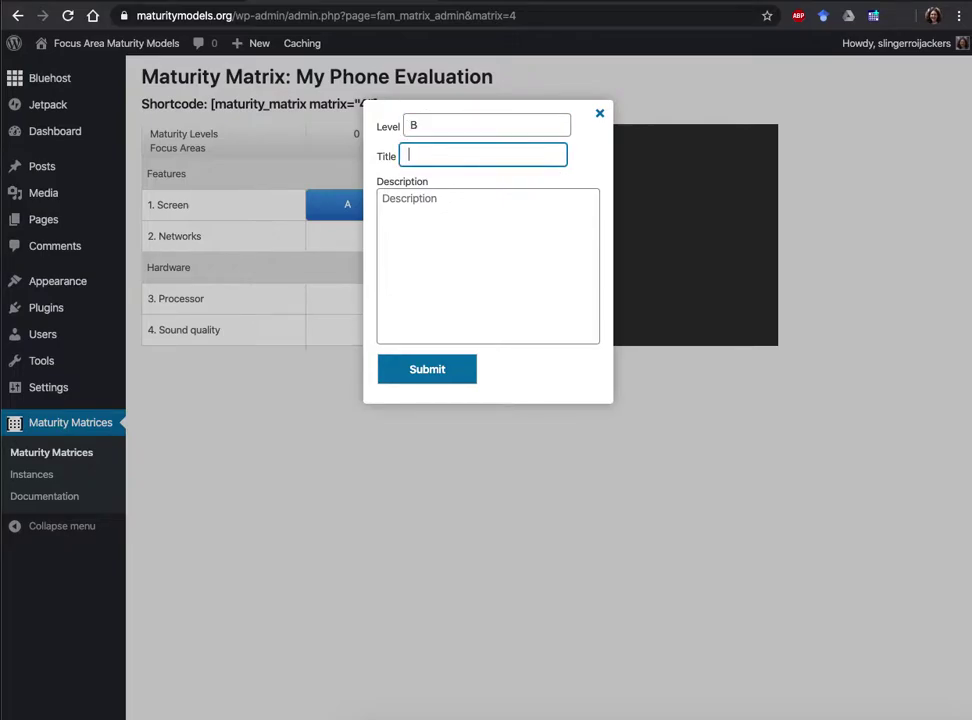
pyautogui.write('Big screen')
pyautogui.press('Tab')
pyautogui.write('A ve')
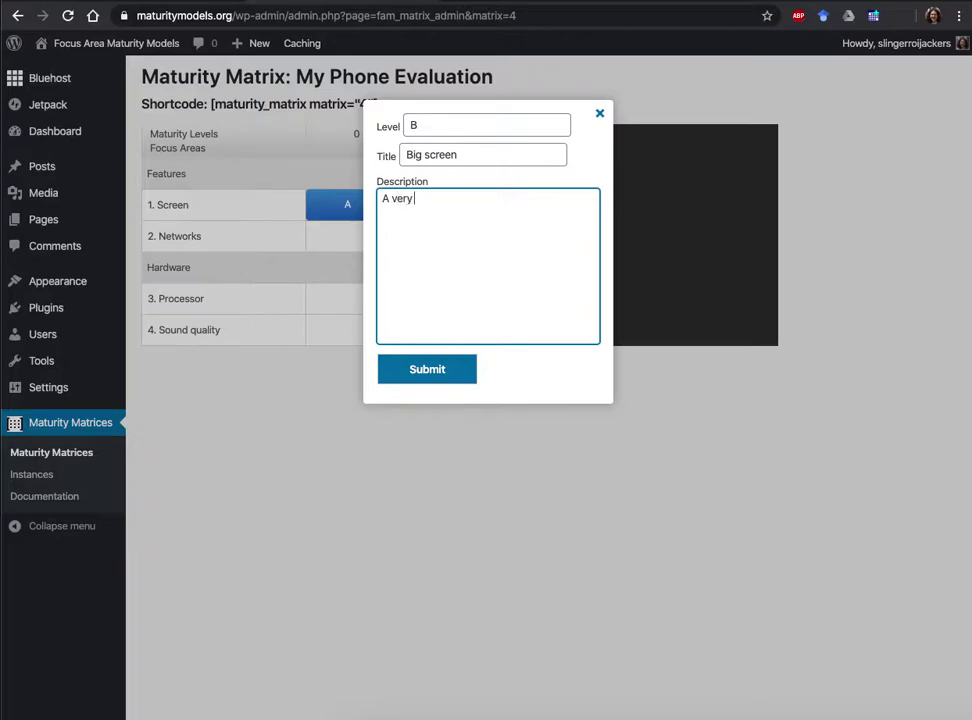
pyautogui.write('ry big screen with a notch.')
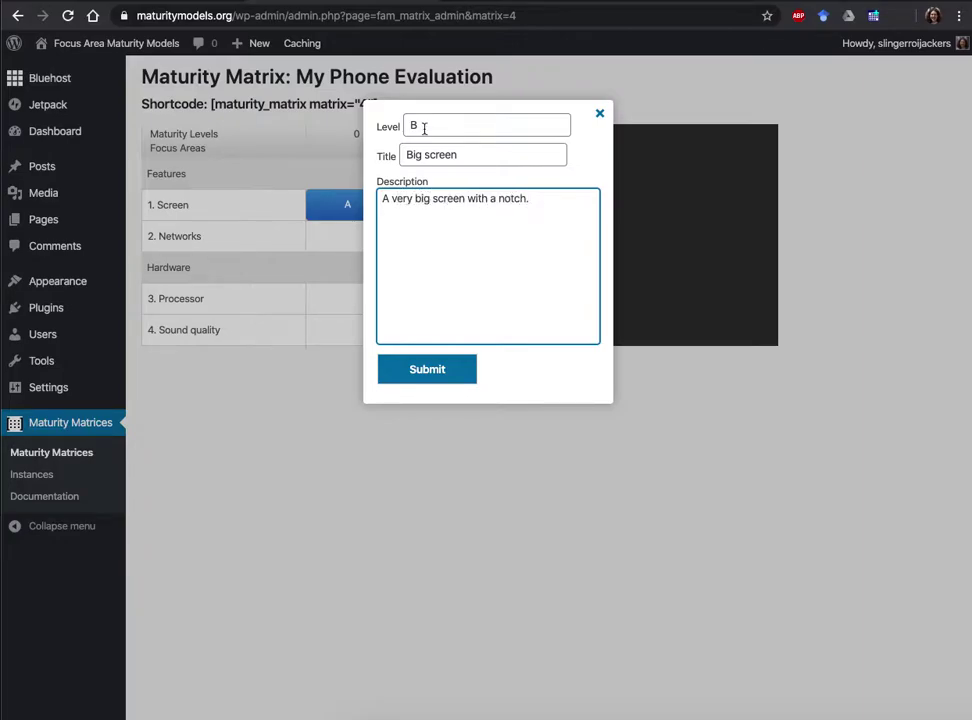
pyautogui.click(455, 365)
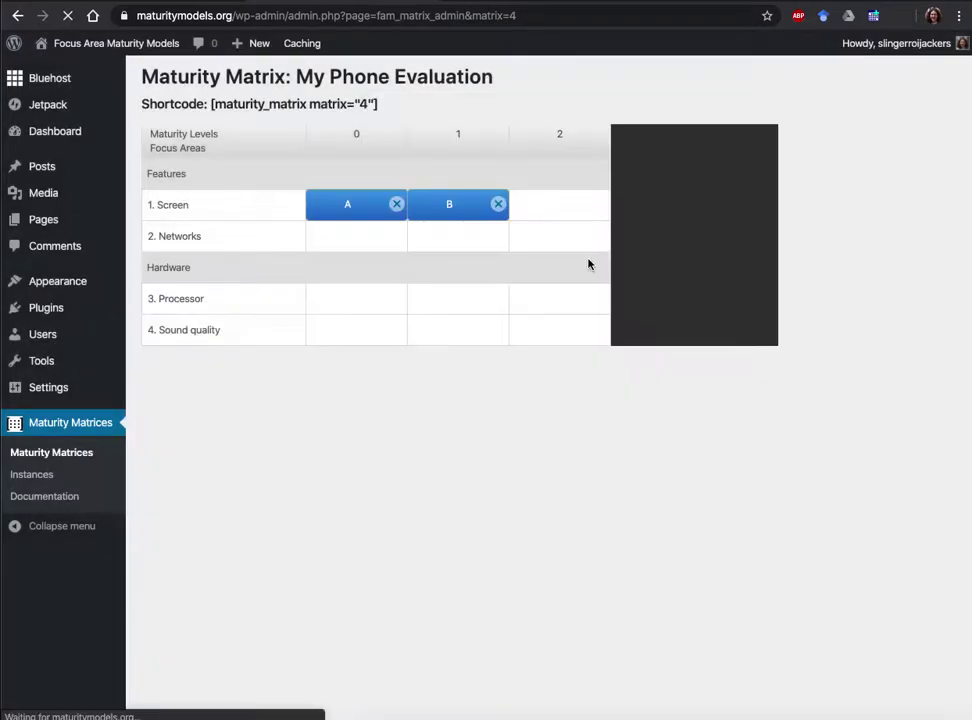
# Fill the Screen cell at maturity level 2 with level C, title "Two screens" and description "On one phone.".
pyautogui.click(549, 202)
pyautogui.click(550, 204)
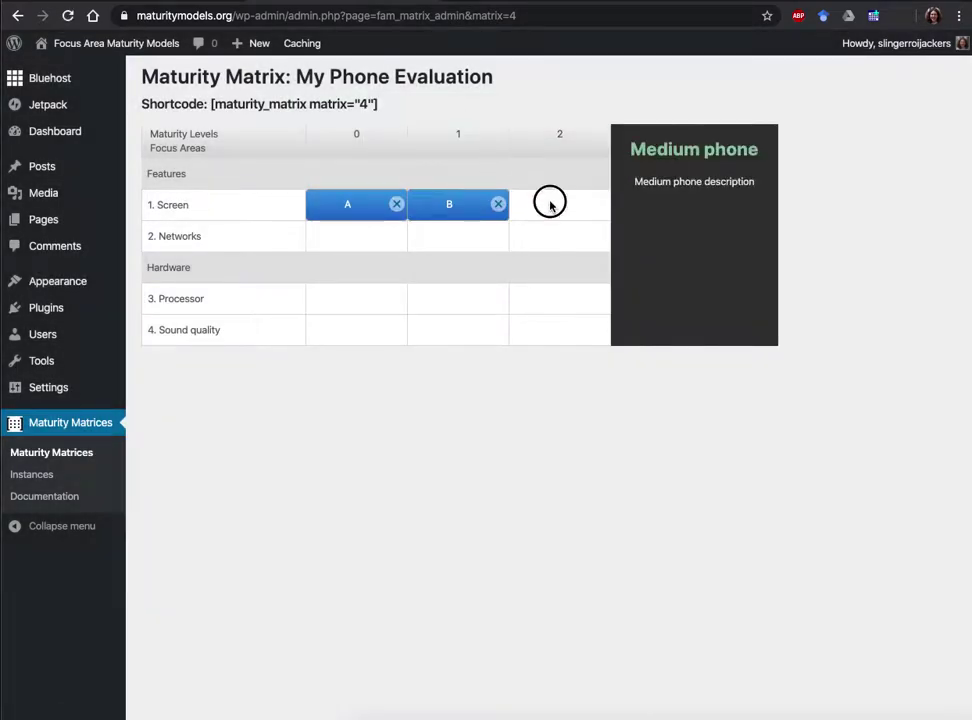
pyautogui.click(458, 128)
pyautogui.write('C')
pyautogui.press('Tab')
pyautogui.write('Two screens')
pyautogui.press('Tab')
pyautogui.write('On one ph')
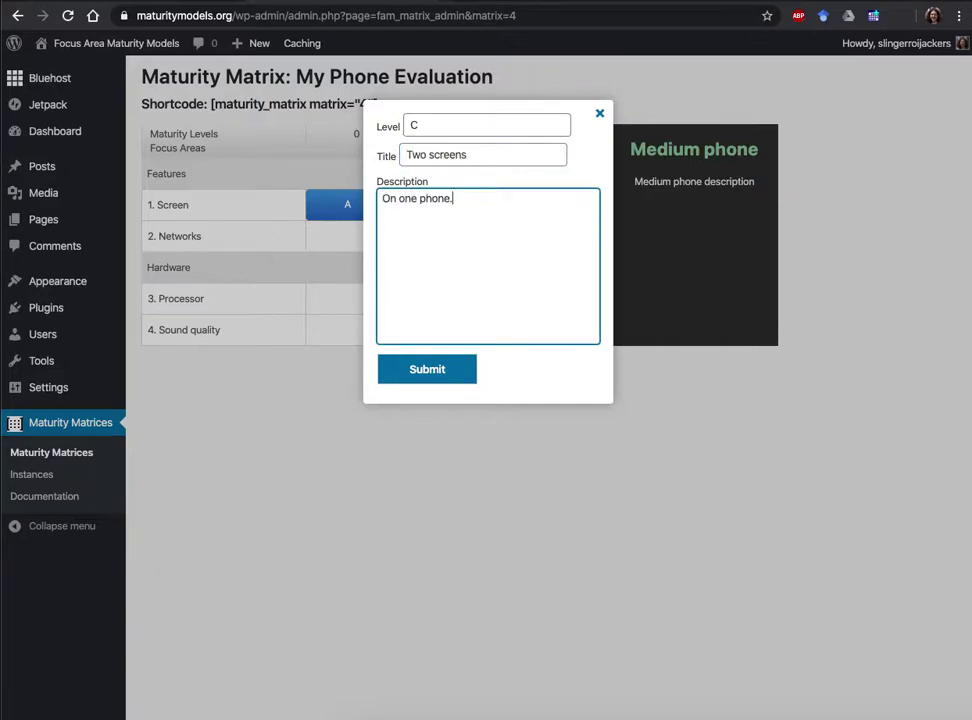
pyautogui.click(433, 369)
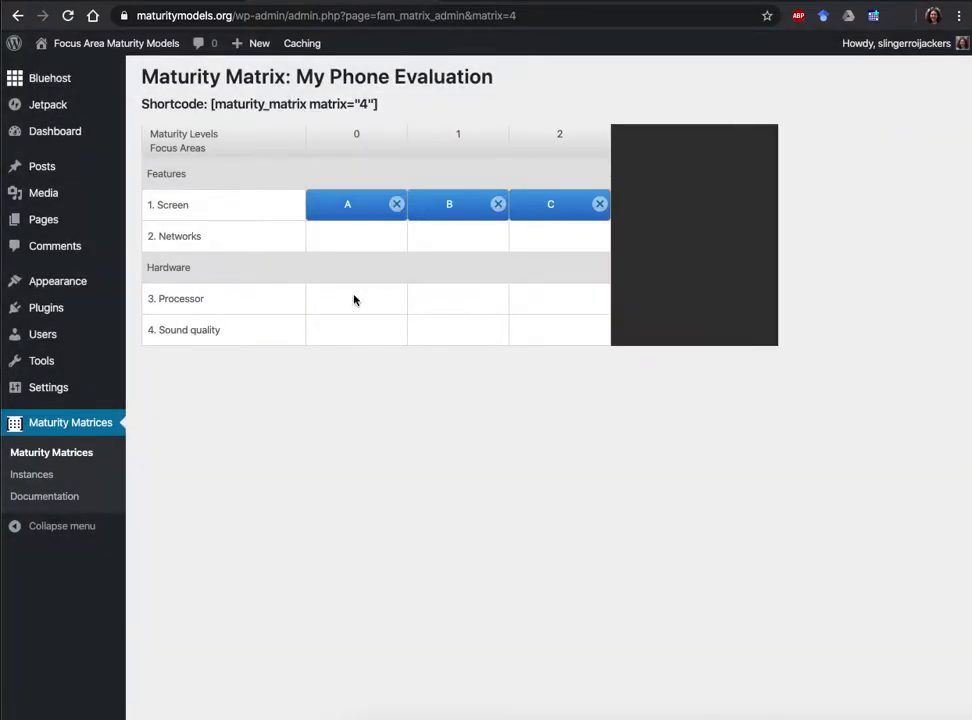
# Fill the Processor cell at maturity level 0 with level A and title "Slow", without a description.
pyautogui.click(354, 299)
pyautogui.click(440, 118)
pyautogui.write('A')
pyautogui.press('Tab')
pyautogui.write('Slow')
pyautogui.click(418, 369)
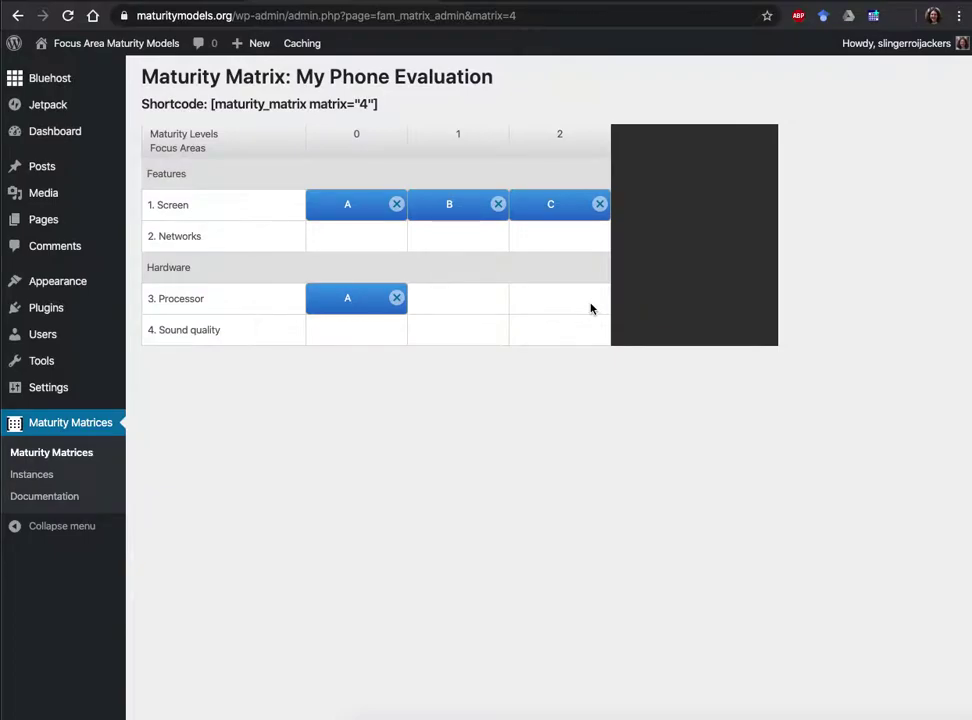
# Fill the Processor cell at maturity level 2 with level B and title "Superfast", without a description.
pyautogui.click(590, 309)
pyautogui.click(499, 134)
pyautogui.write('B')
pyautogui.click(483, 154)
pyautogui.write('Superfast')
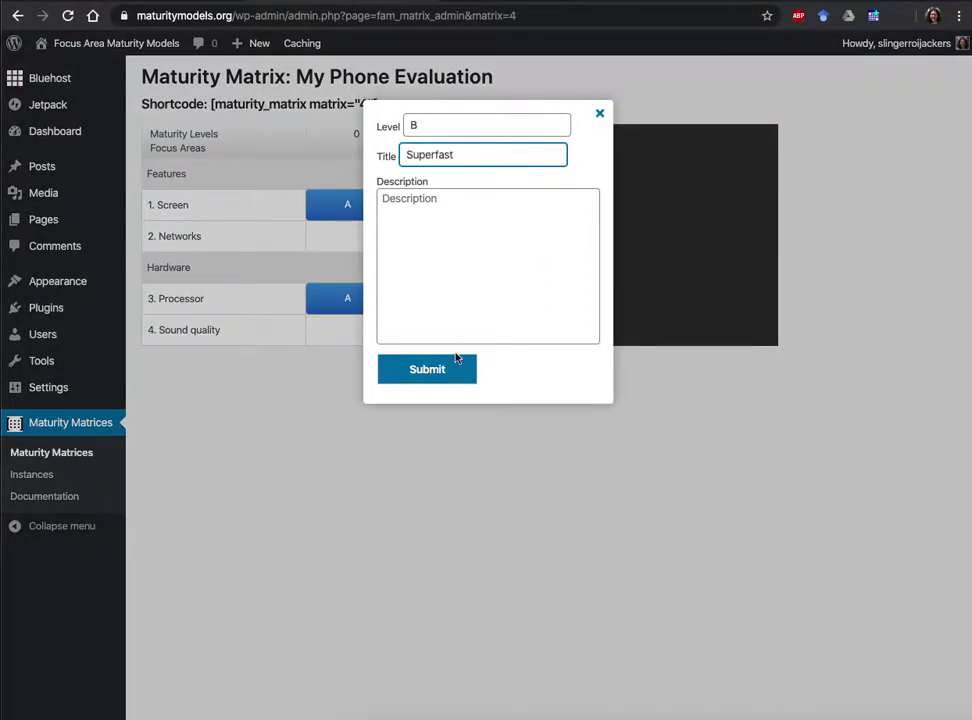
pyautogui.click(452, 372)
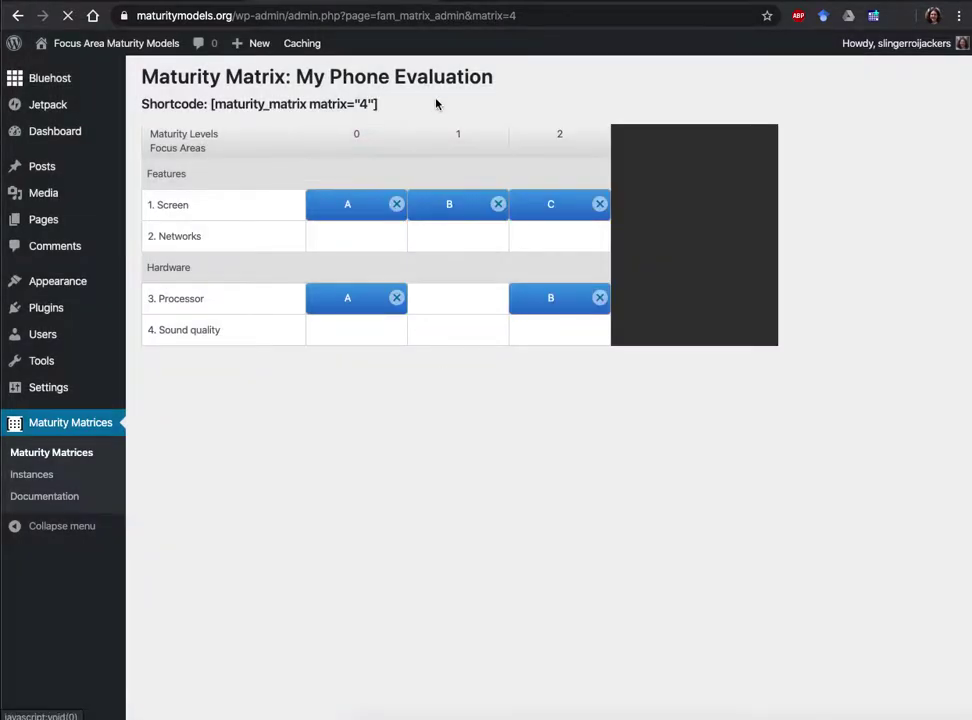
# Copy the matrix shortcode [maturity_matrix matrix="4"] and open the Focus Area Maturity Component for WordPress page for editing.
pyautogui.moveTo(379, 103); pyautogui.dragTo(202, 102)
pyautogui.hotkey('ctrl', 'c')
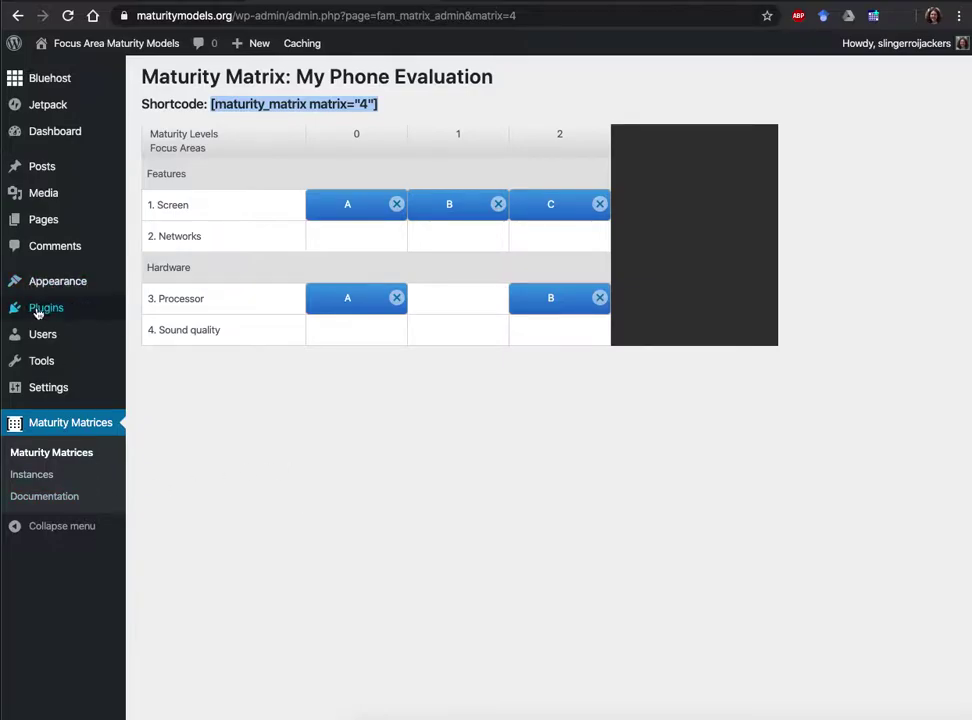
pyautogui.click(54, 231)
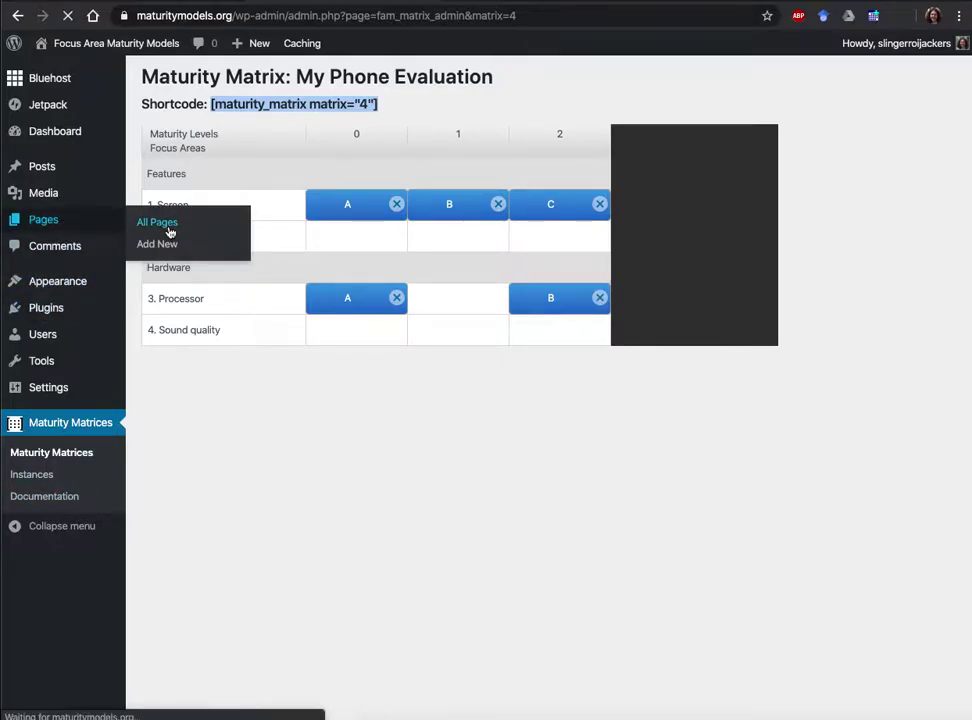
pyautogui.click(185, 263)
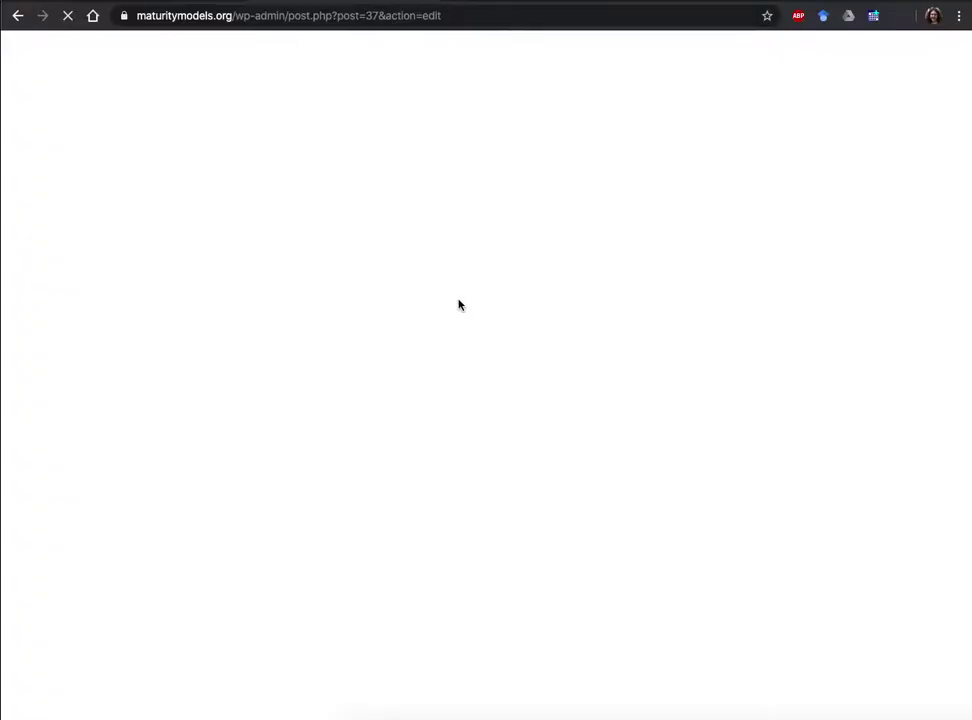
# Insert the shortcode [maturity_matrix matrix="4"] as a new paragraph after the welcome paragraph and update the page.
pyautogui.scroll(-5, 465, 304)
pyautogui.scroll(1, 465, 304)
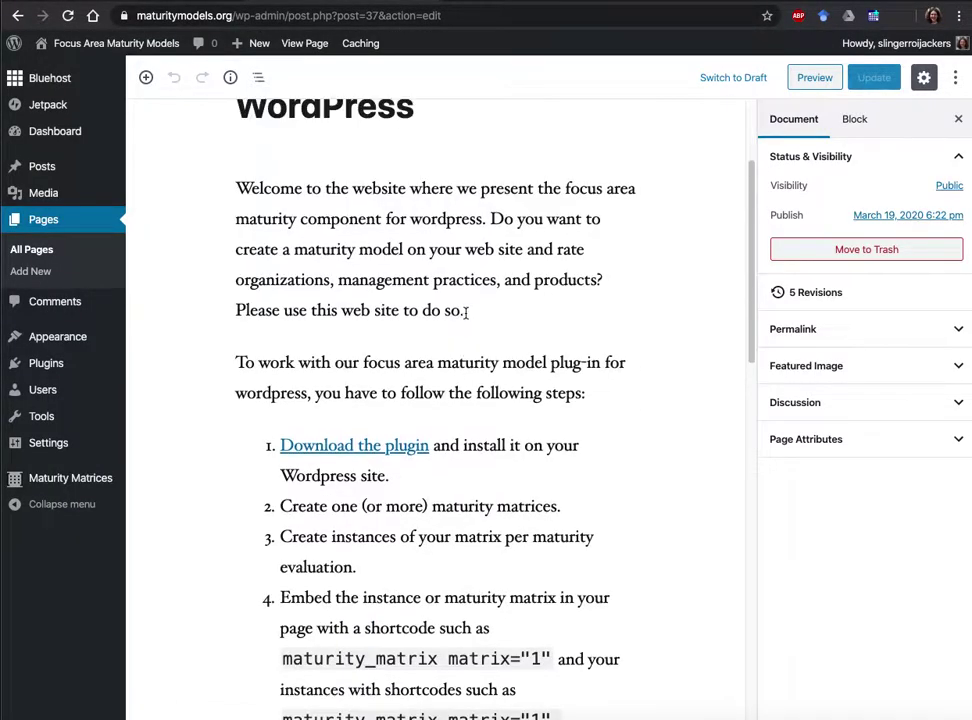
pyautogui.click(512, 299)
pyautogui.press('Return')
pyautogui.hotkey('ctrl', 'v')
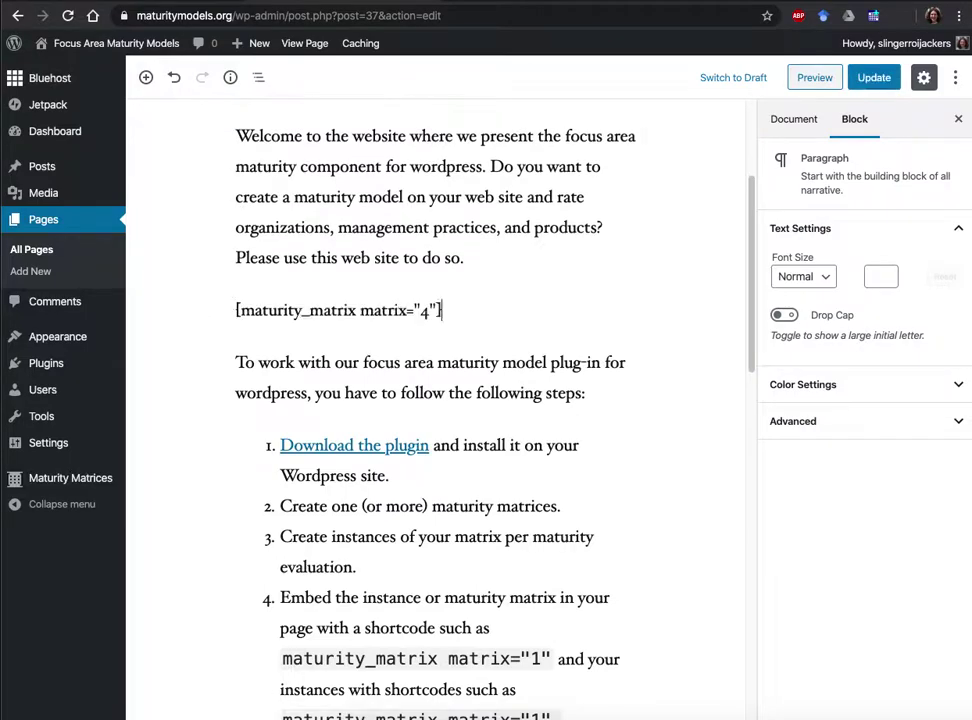
pyautogui.click(876, 78)
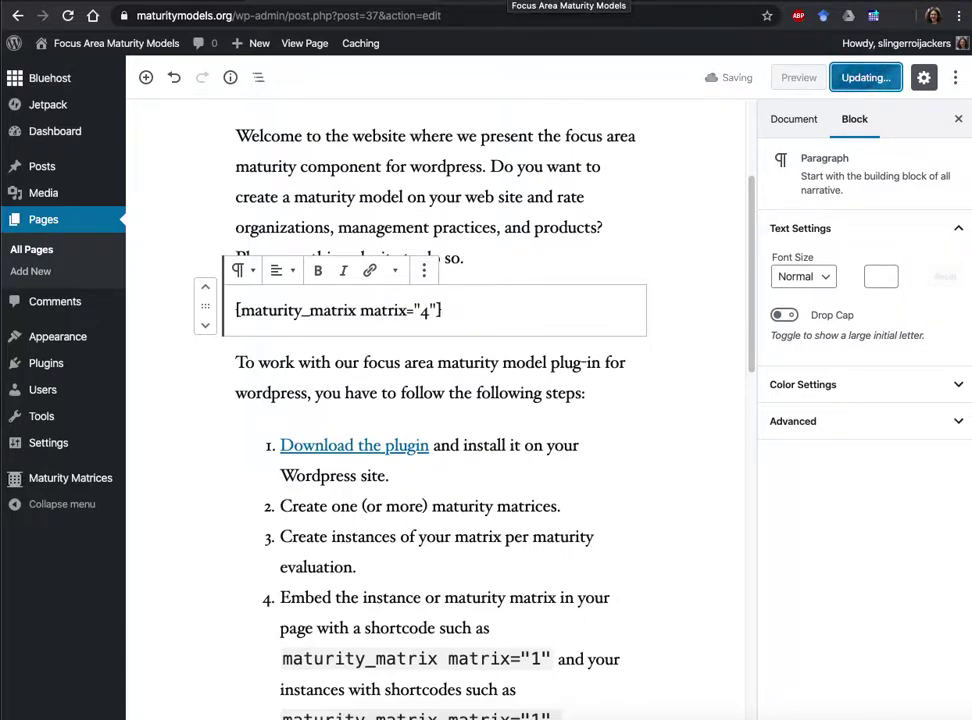
# Switch to the public maturitymodels.org page and reload it to view the embedded matrix.
pyautogui.hotkey('ctrl', 'Tab')
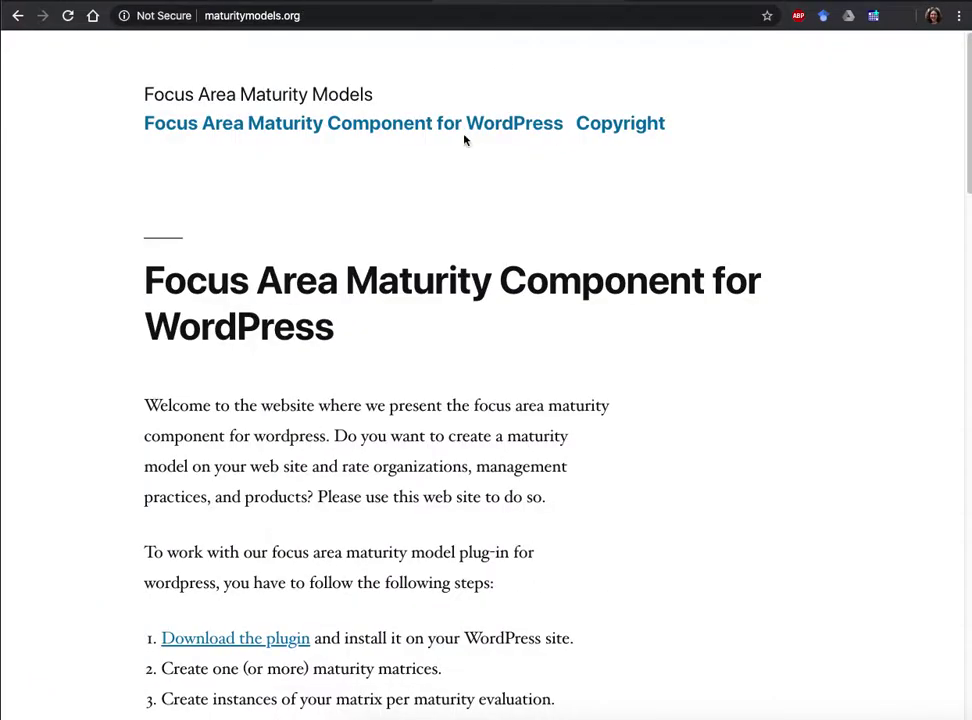
pyautogui.press('super+r')
pyautogui.scroll(-3, 382, 386)
# Examine the details of the Screen cells C, B and A and the Processor cells A and B in the published matrix.
pyautogui.moveTo(359, 317)
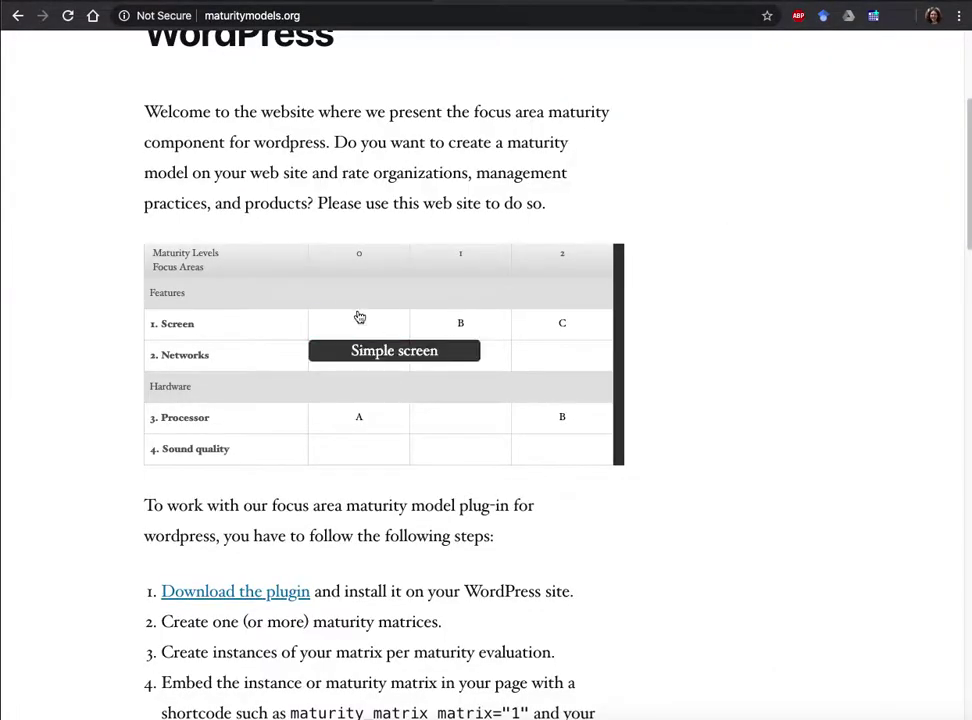
pyautogui.click(549, 335)
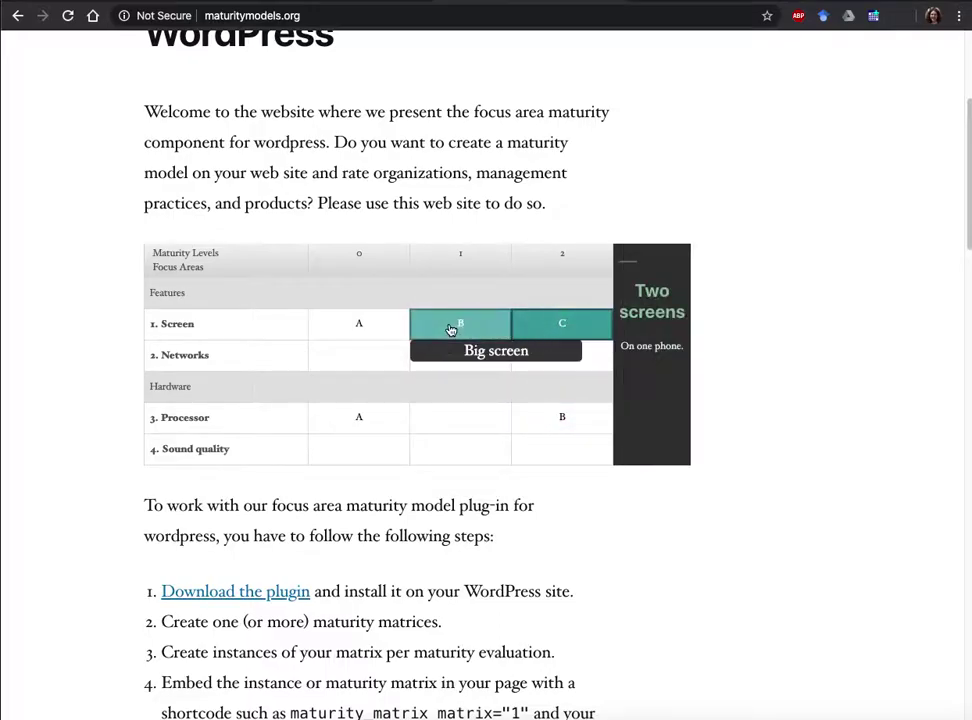
pyautogui.click(447, 330)
pyautogui.click(401, 332)
pyautogui.click(356, 416)
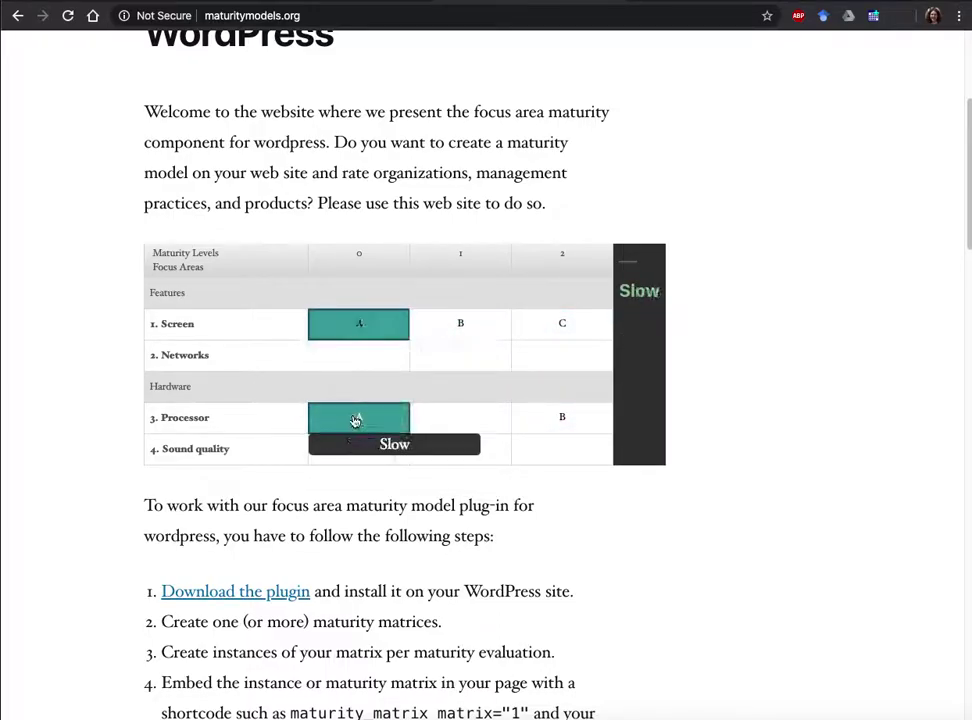
pyautogui.click(553, 425)
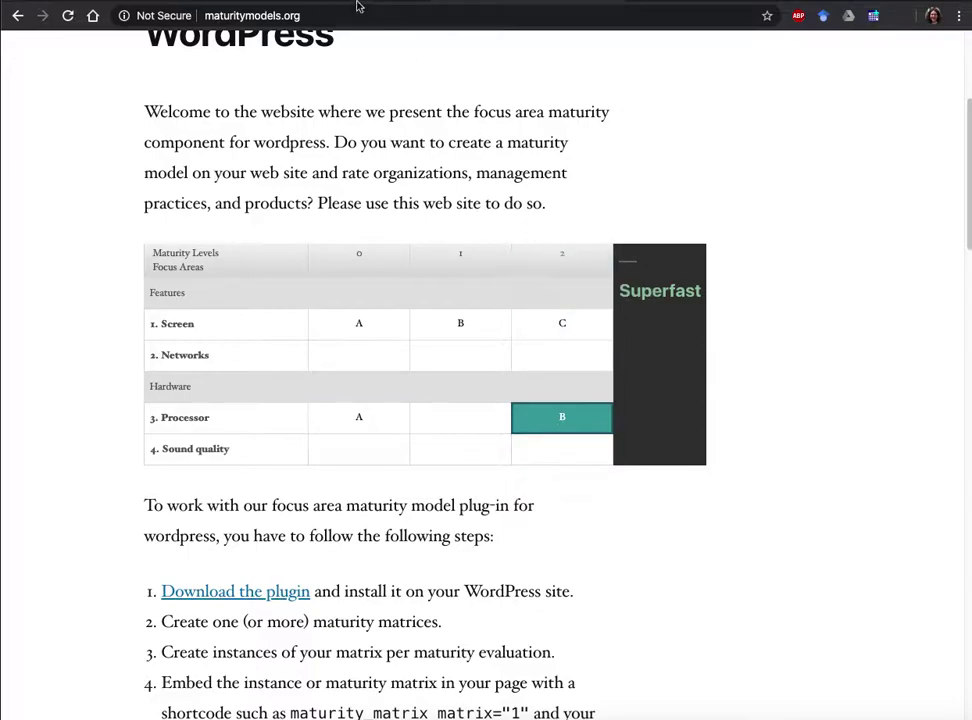